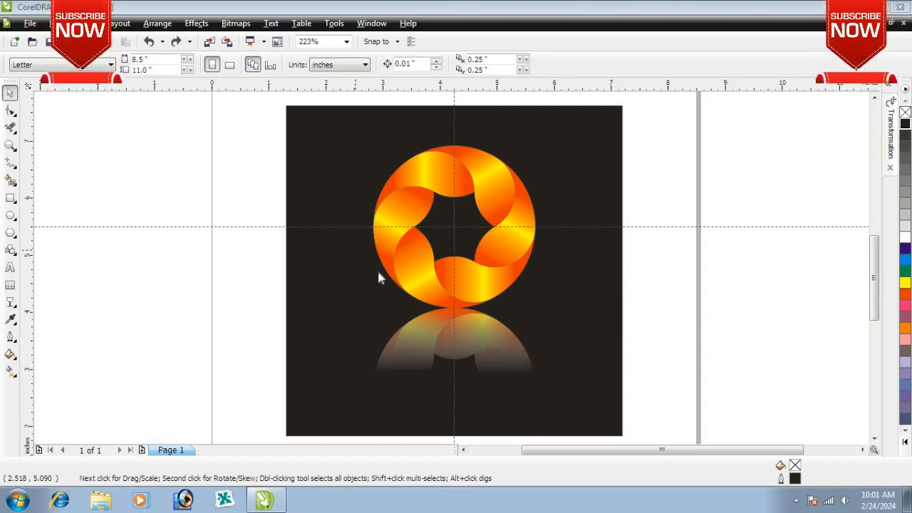
# Create a new document and draw a circle about 4.58 inches in diameter near the middle of the page
pyautogui.click(14, 42)
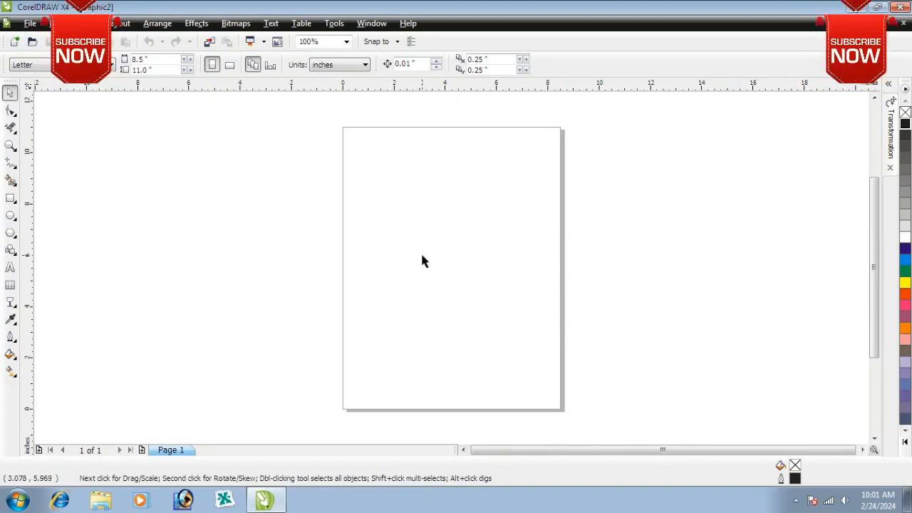
pyautogui.click(10, 215)
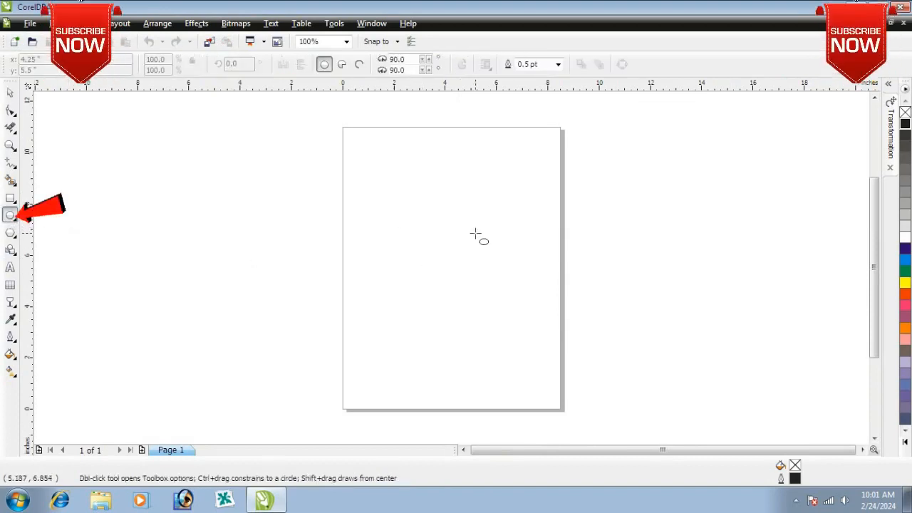
pyautogui.moveTo(400, 213); pyautogui.dragTo(500, 330)
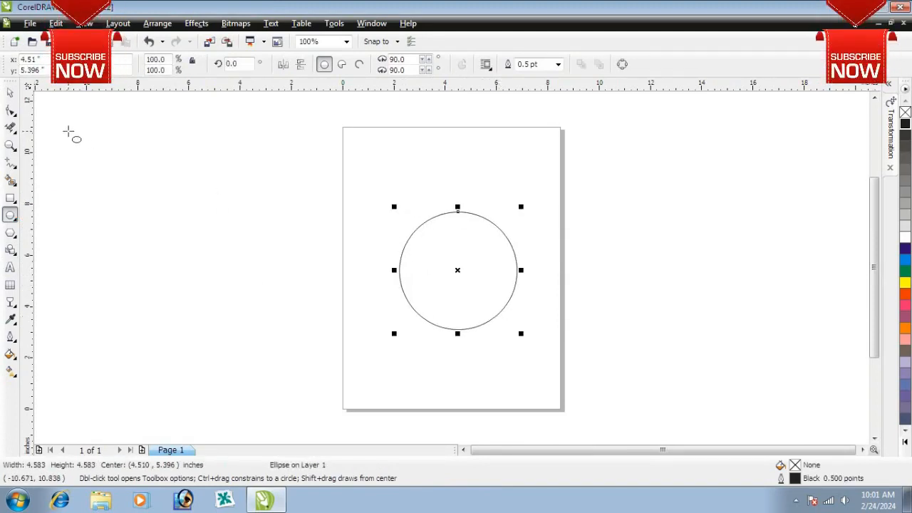
# Centre the circle on the page
pyautogui.click(11, 93)
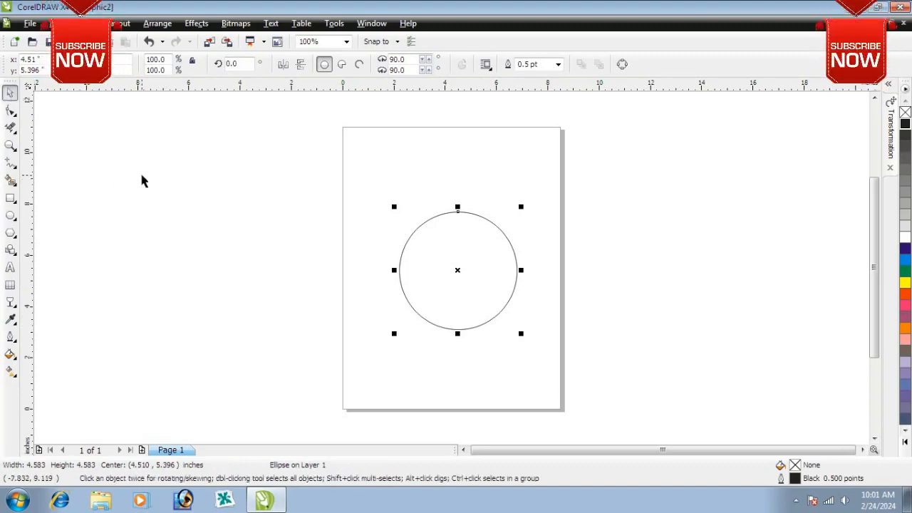
pyautogui.press('p')
pyautogui.click(209, 228)
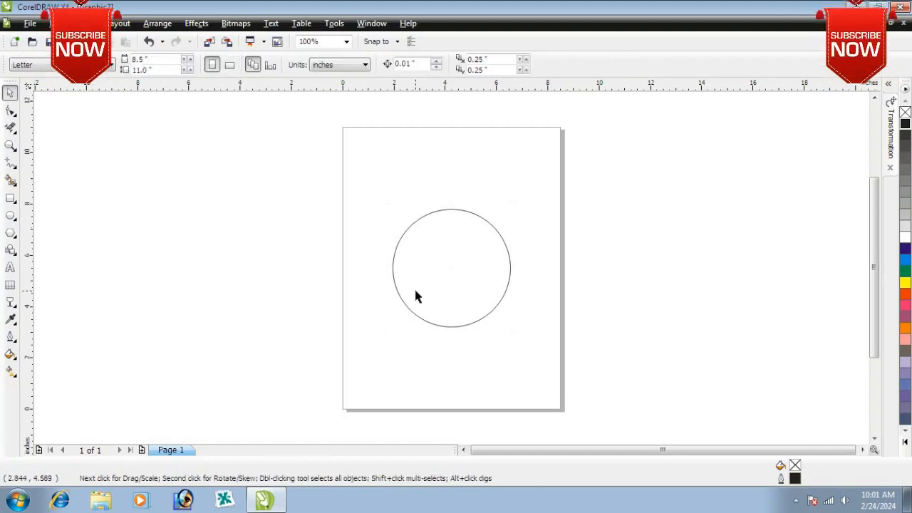
# Place a horizontal guideline through the centre of the circle
pyautogui.click(457, 305)
pyautogui.scroll(1, 522, 272)
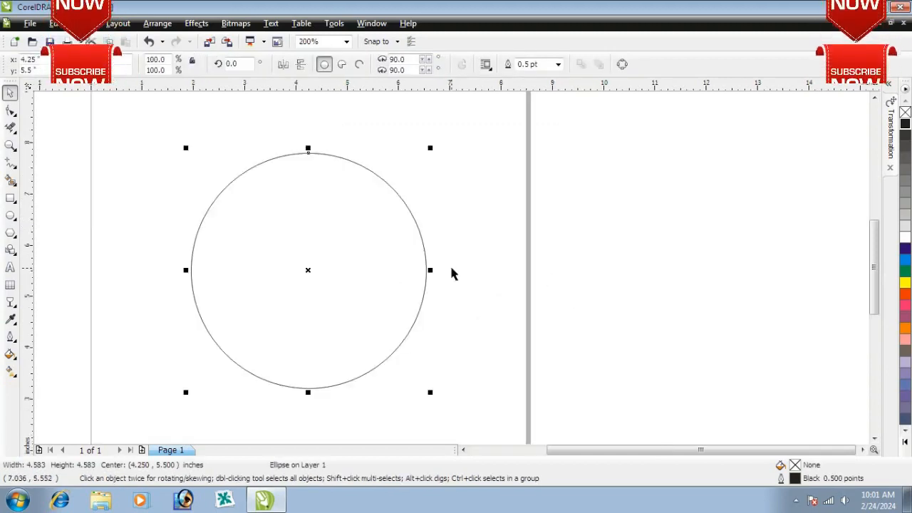
pyautogui.moveTo(480, 91); pyautogui.dragTo(496, 276)
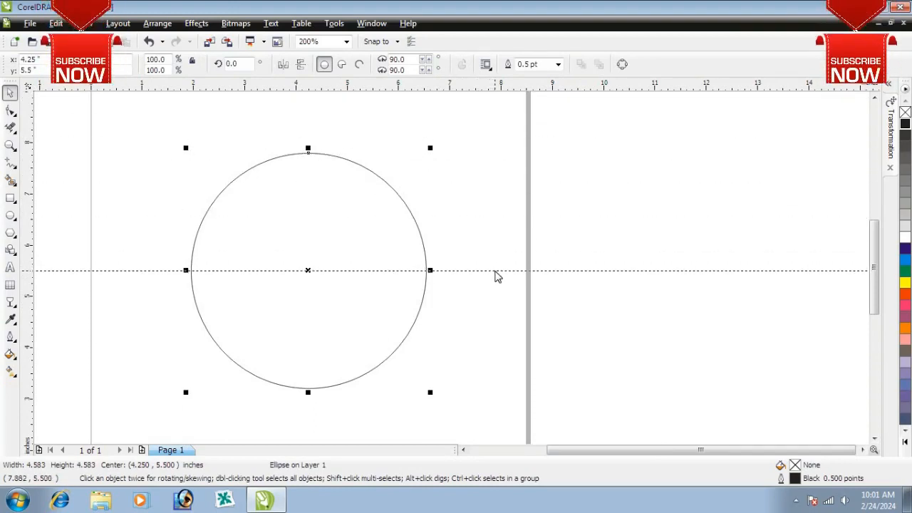
pyautogui.click(482, 270)
# Add a vertical guideline and align it precisely with the circle's top midpoint at 4.25 inches
pyautogui.moveTo(27, 188); pyautogui.dragTo(311, 208)
pyautogui.click(319, 154)
pyautogui.scroll(5, 451, 267)
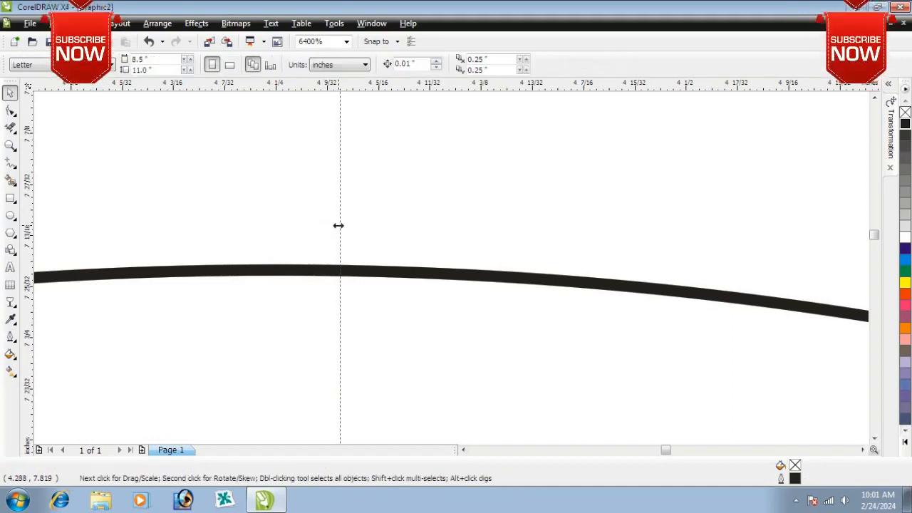
pyautogui.moveTo(338, 224); pyautogui.dragTo(276, 242)
pyautogui.click(274, 268)
pyautogui.click(315, 287)
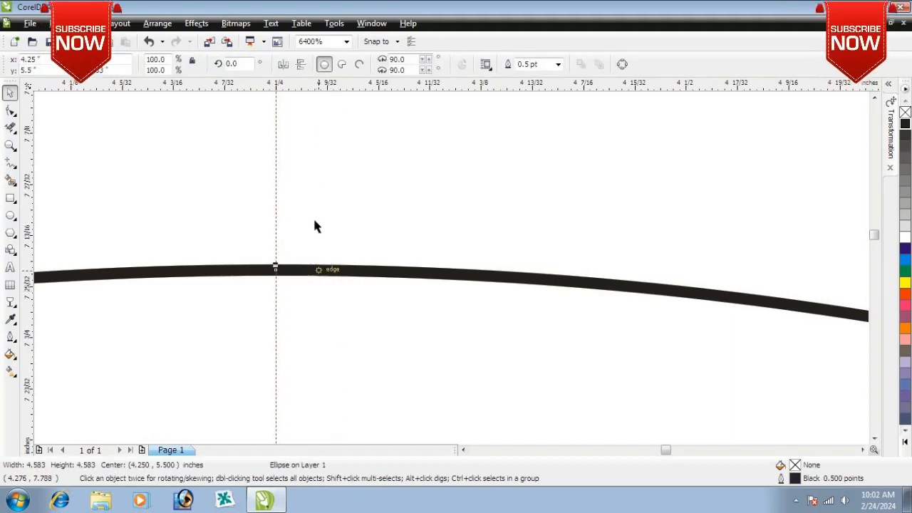
pyautogui.click(261, 152)
pyautogui.scroll(-5, 450, 272)
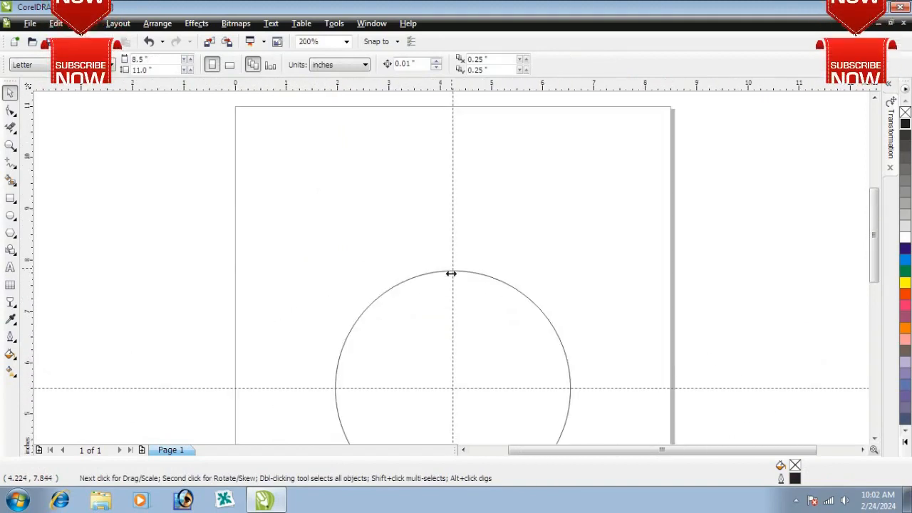
# Fine-tune the horizontal guideline so it lines up with the midpoint of the circle's right edge
pyautogui.scroll(2, 589, 412)
pyautogui.scroll(2, 473, 309)
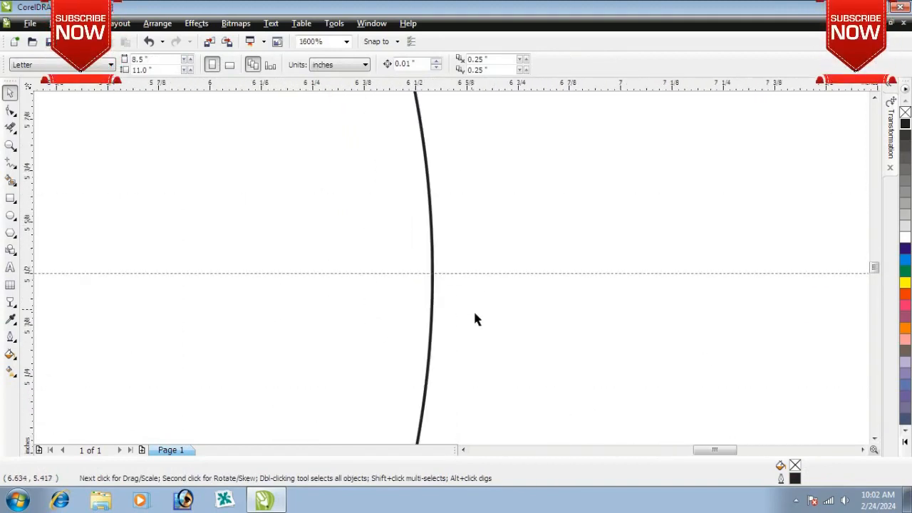
pyautogui.click(365, 251)
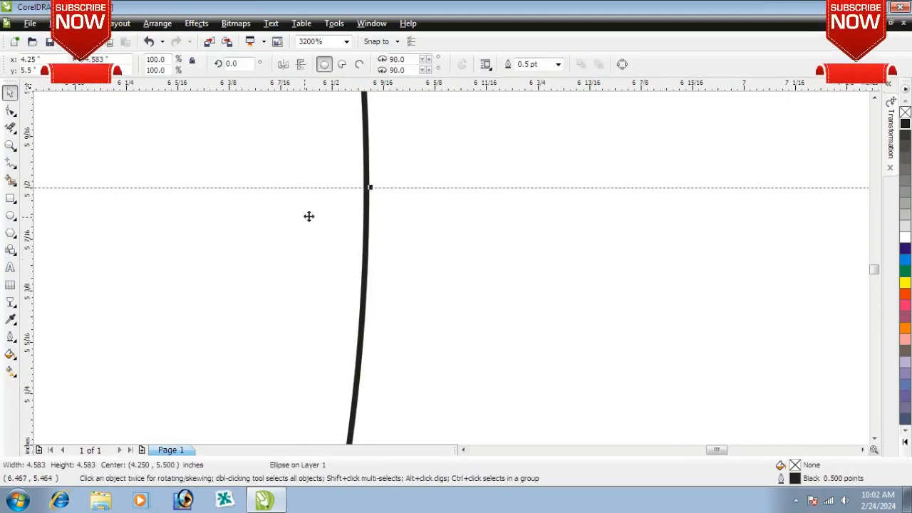
pyautogui.click(398, 188)
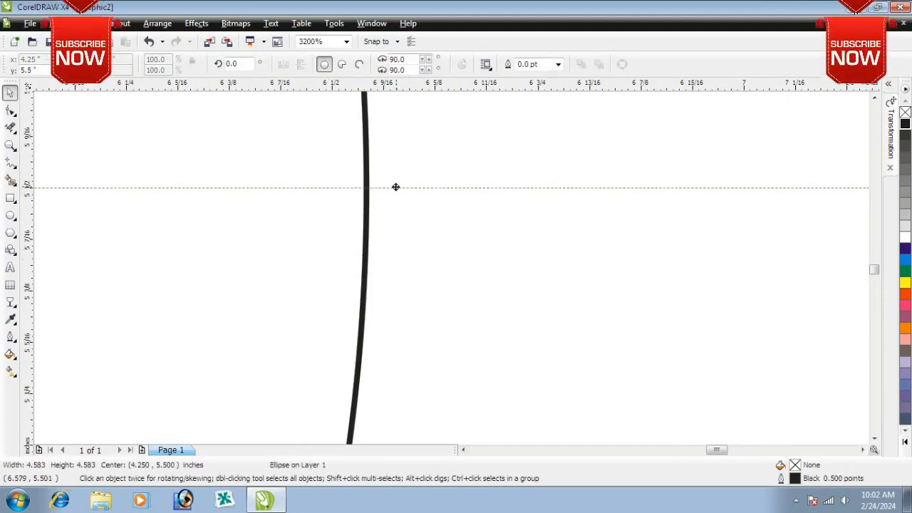
pyautogui.moveTo(395, 187); pyautogui.dragTo(394, 185)
pyautogui.click(367, 210)
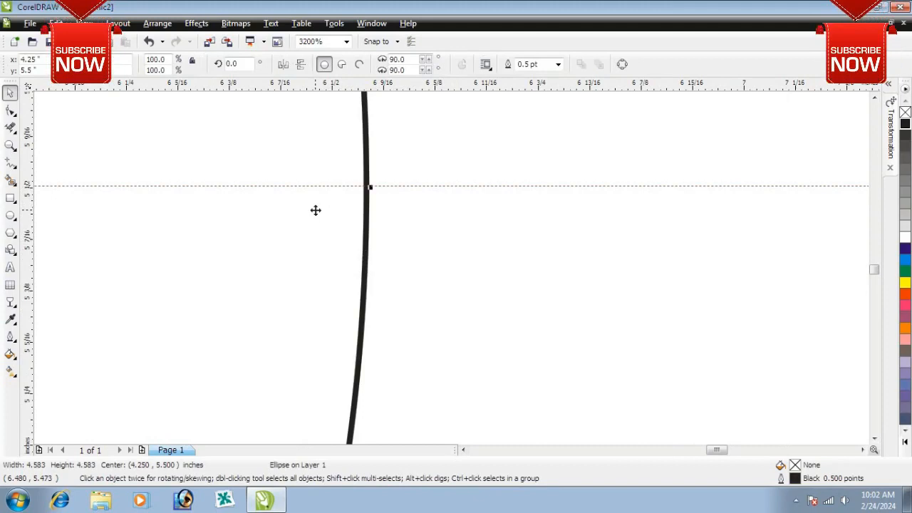
pyautogui.click(412, 186)
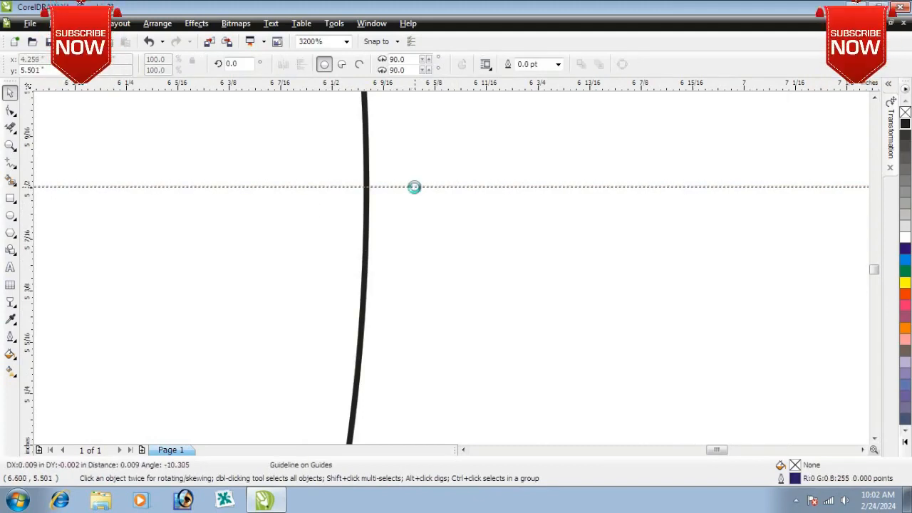
pyautogui.click(366, 219)
pyautogui.click(593, 220)
pyautogui.scroll(-3, 592, 220)
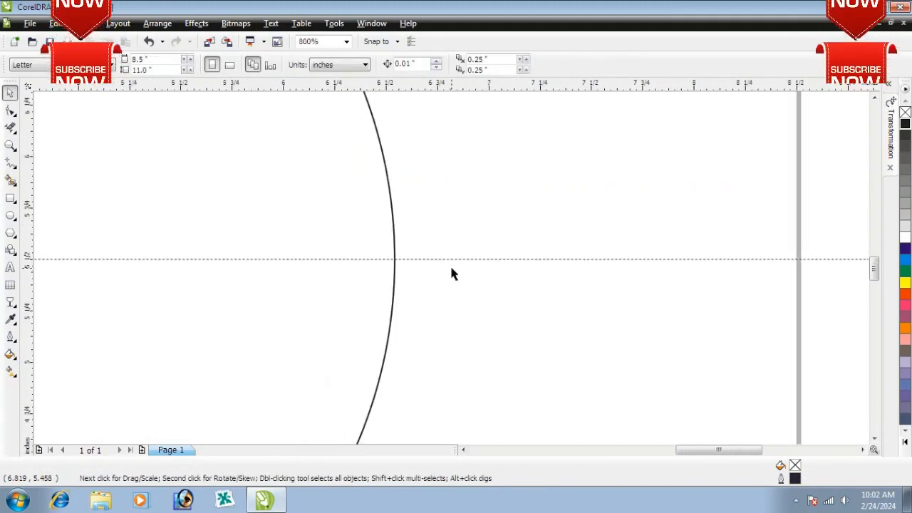
pyautogui.scroll(-2, 451, 273)
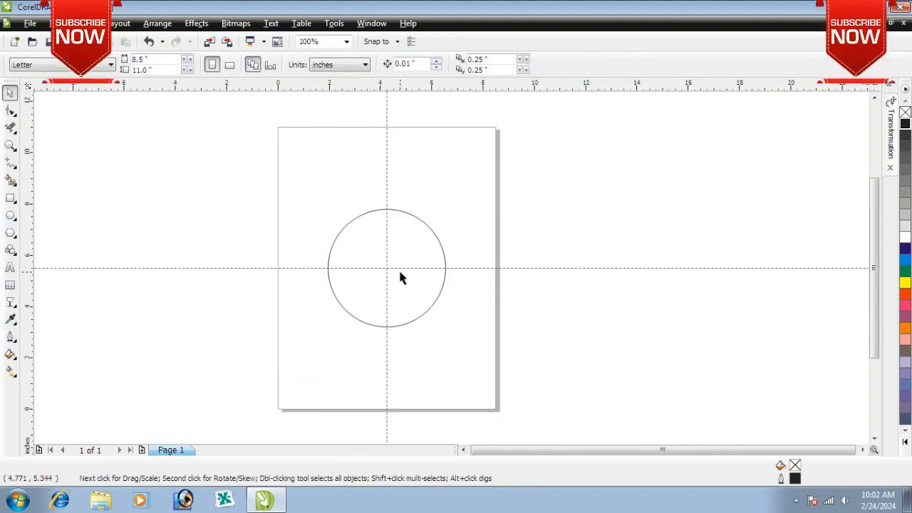
# Draw a smaller circle about 2.29 inches in diameter, spanning from the large circle's left quadrant to its centre
pyautogui.scroll(1, 399, 275)
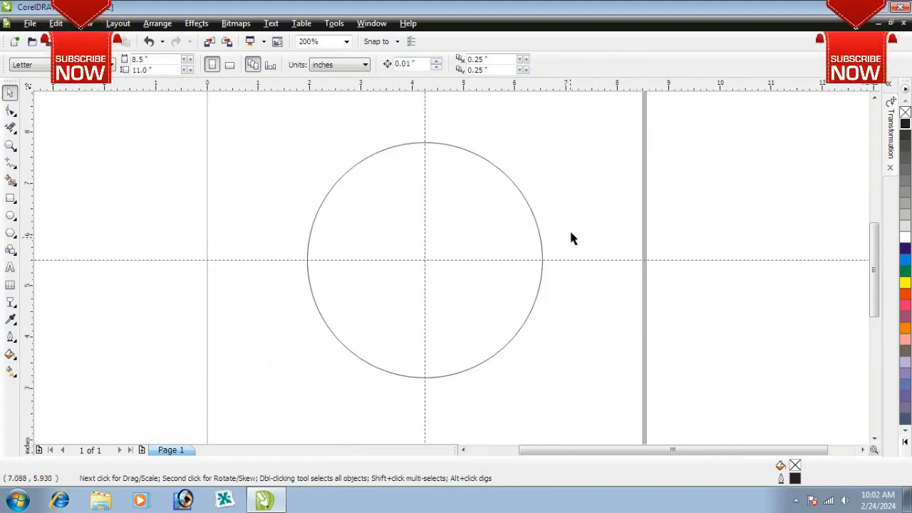
pyautogui.click(10, 217)
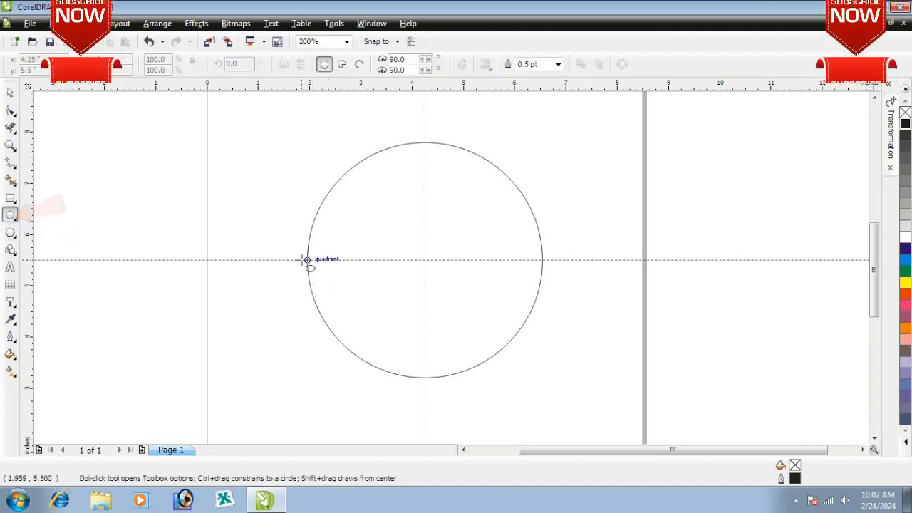
pyautogui.moveTo(307, 260)
pyautogui.mouseDown()
pyautogui.moveTo(405, 285)
pyautogui.moveTo(425, 260)
pyautogui.mouseUp()
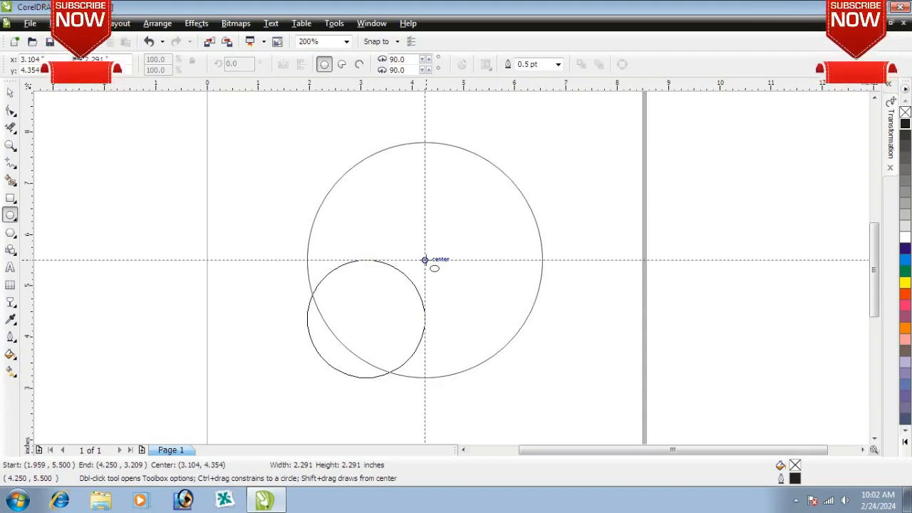
pyautogui.moveTo(424, 260); pyautogui.dragTo(426, 258)
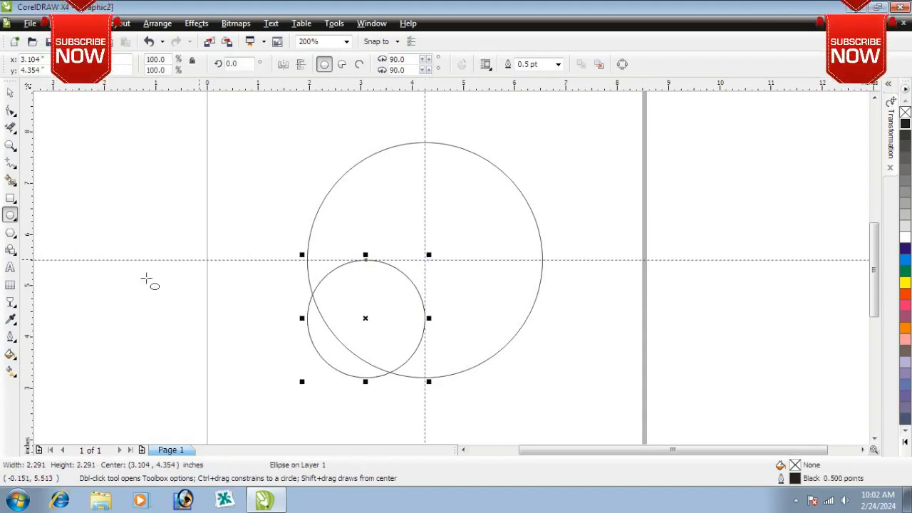
pyautogui.click(10, 93)
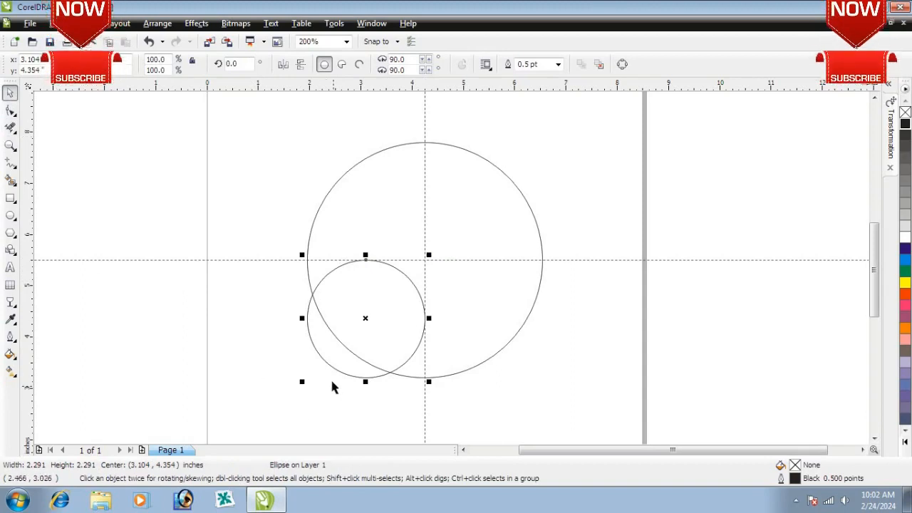
# Align the small circle's centre vertically with the large circle's centre so it sits on the horizontal guideline
pyautogui.keyDown('shift'); pyautogui.click(349, 232); pyautogui.keyUp('shift')
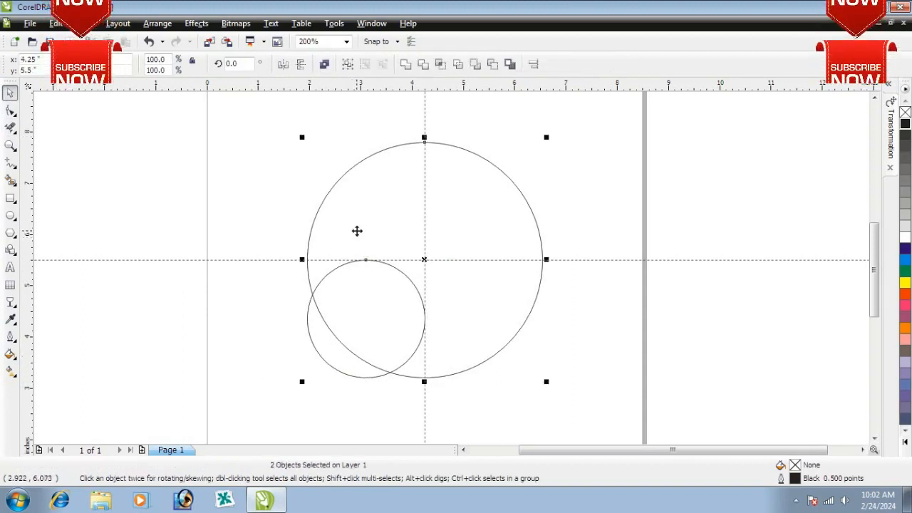
pyautogui.press('e')
pyautogui.click(261, 199)
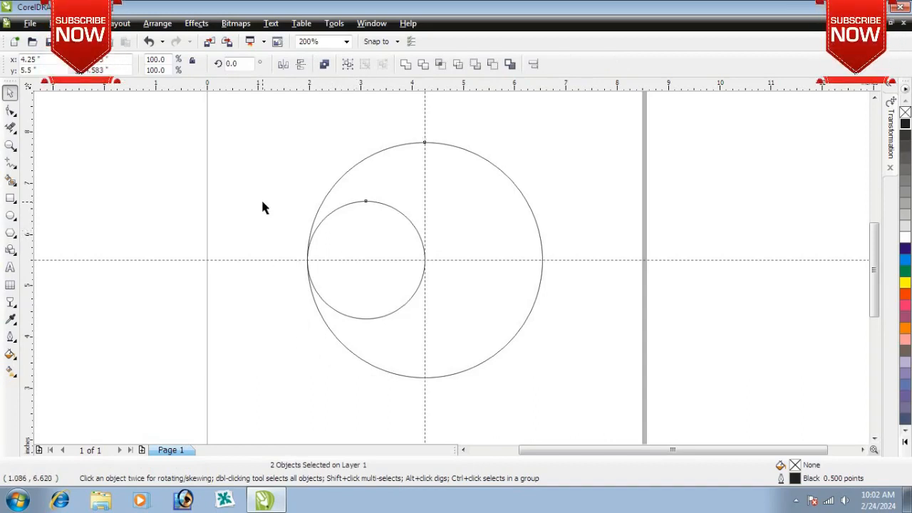
# Move the small circle's rotation centre to the large circle's centre where the guidelines cross
pyautogui.click(346, 234)
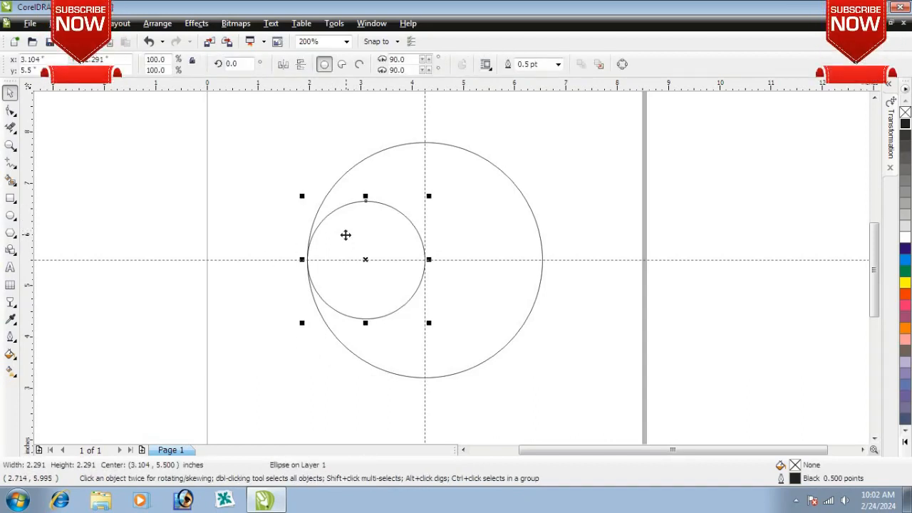
pyautogui.click(346, 235)
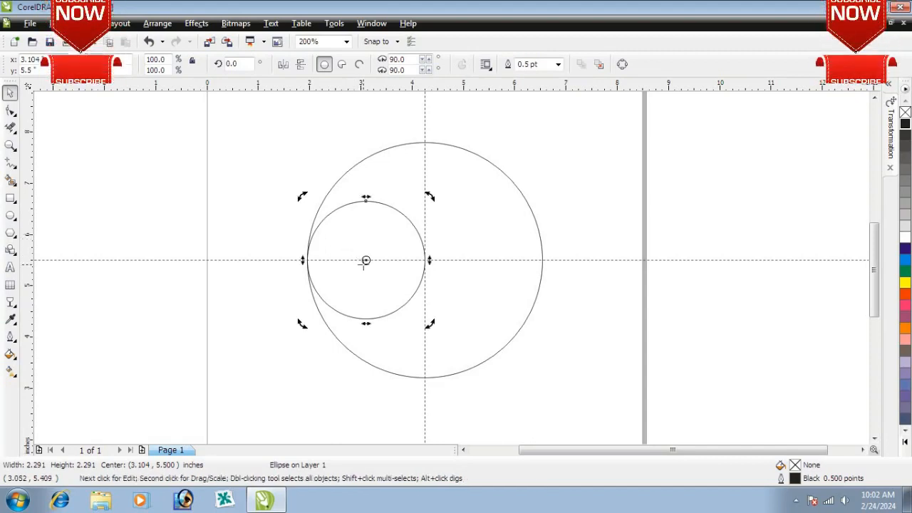
pyautogui.moveTo(365, 260); pyautogui.dragTo(426, 260)
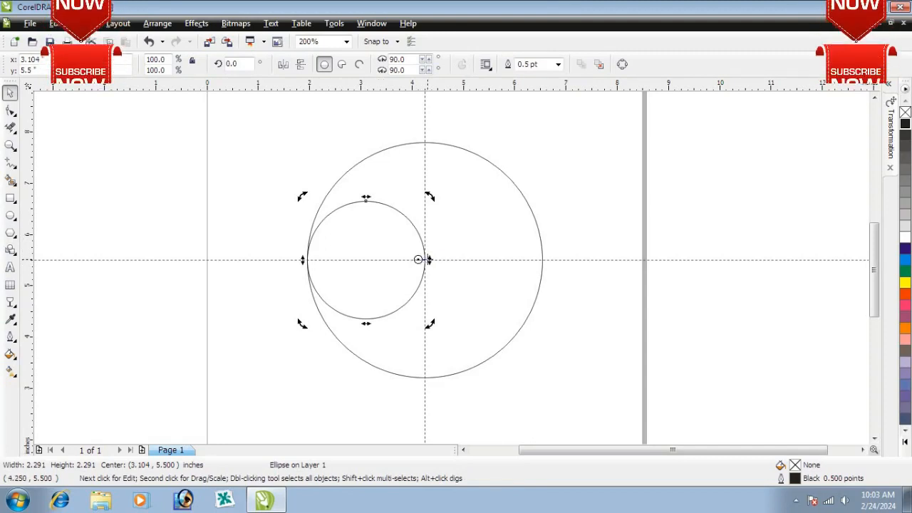
pyautogui.scroll(1, 433, 273)
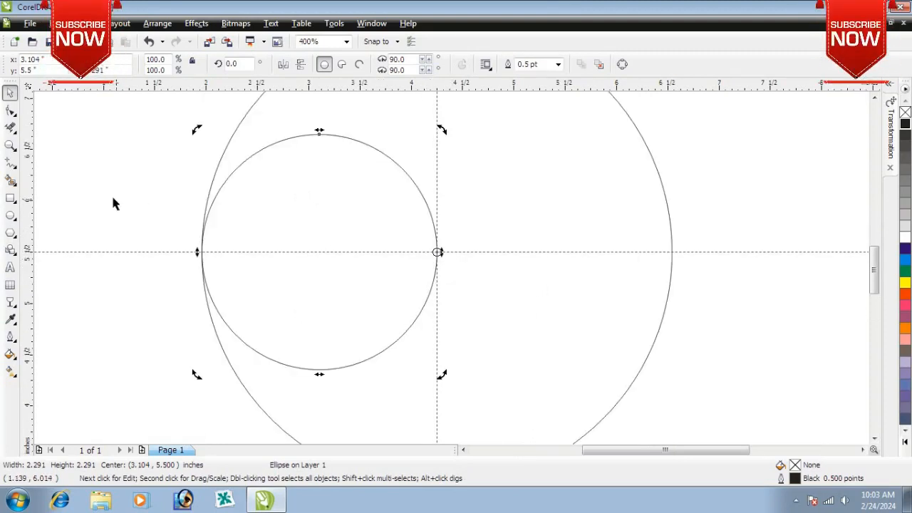
pyautogui.scroll(-1, 112, 198)
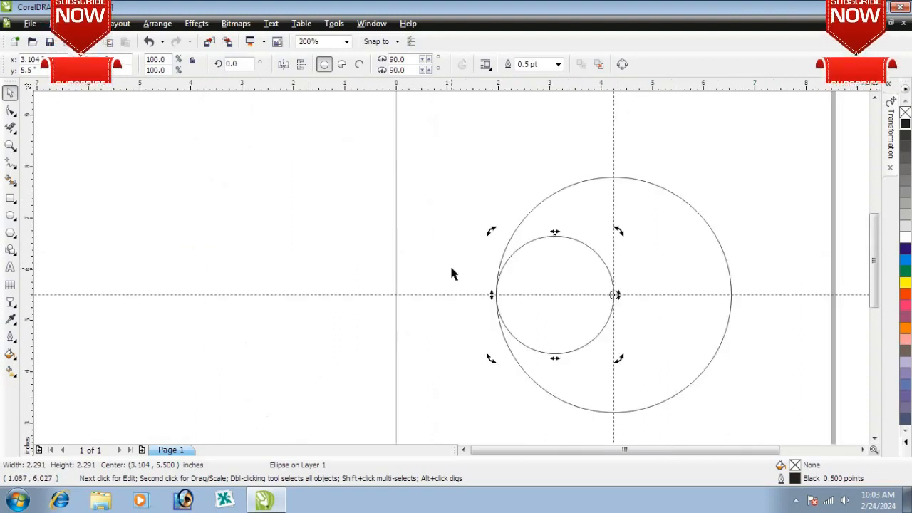
# Open the rotation transformation settings for the small circle and set the rotation angle to 60 degrees
pyautogui.click(889, 87)
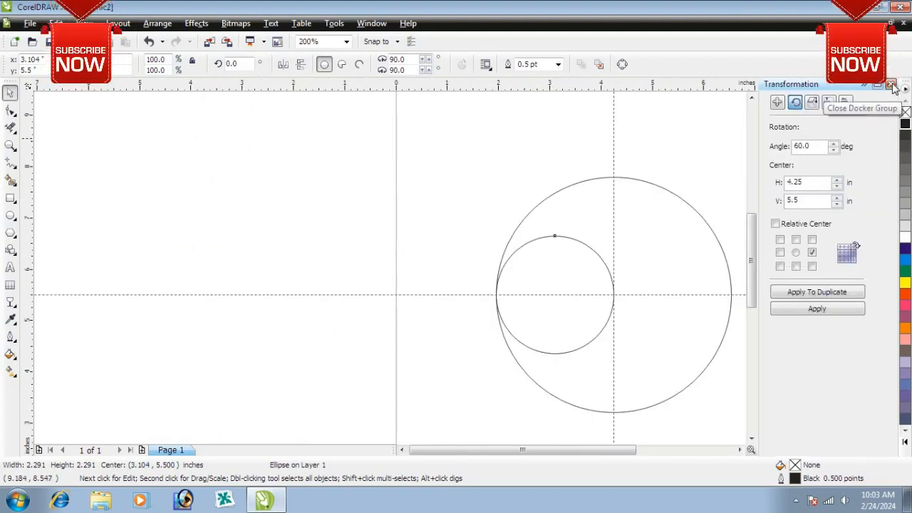
pyautogui.click(890, 85)
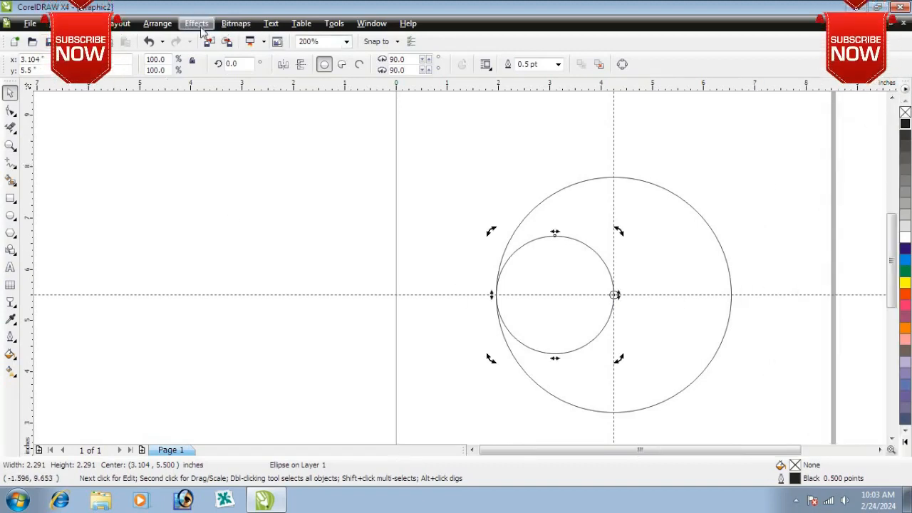
pyautogui.click(158, 24)
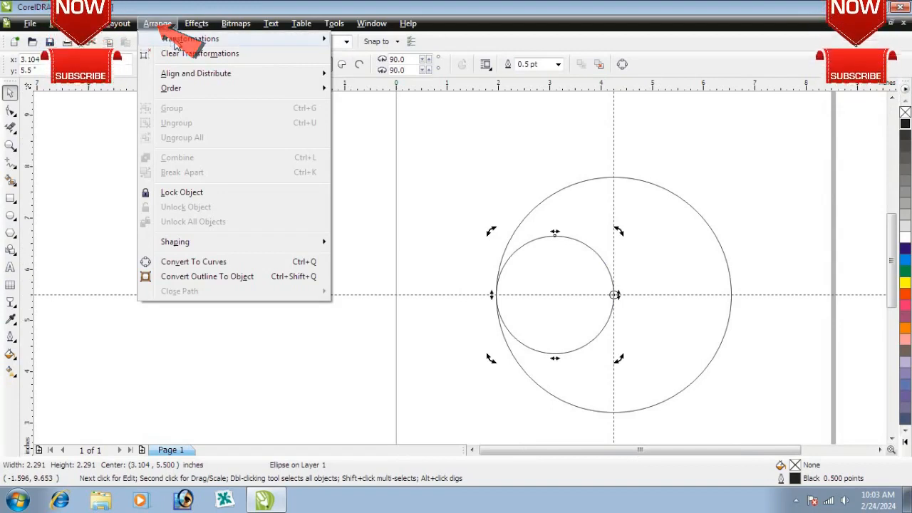
pyautogui.moveTo(186, 43)
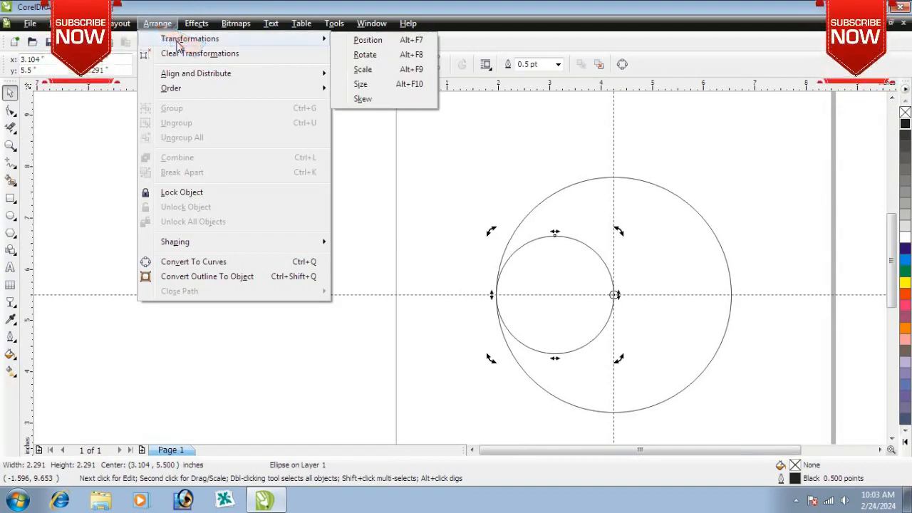
pyautogui.click(370, 60)
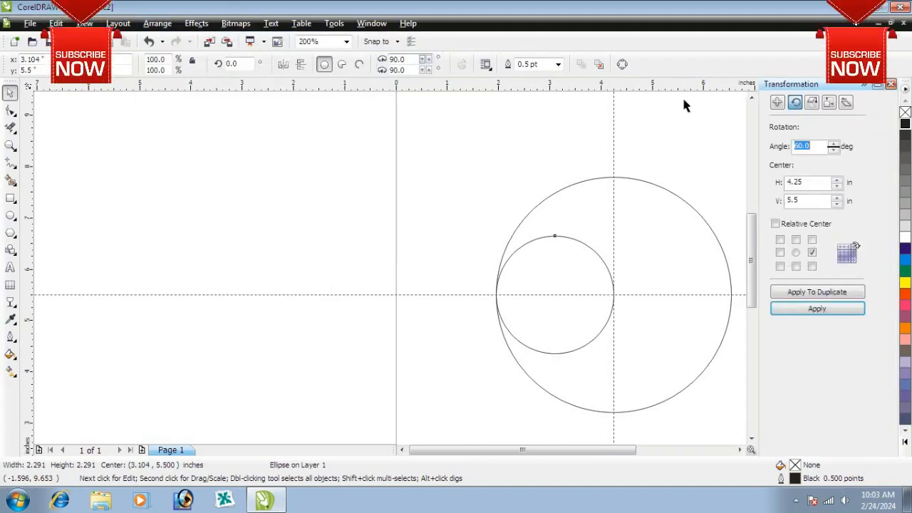
pyautogui.click(812, 146)
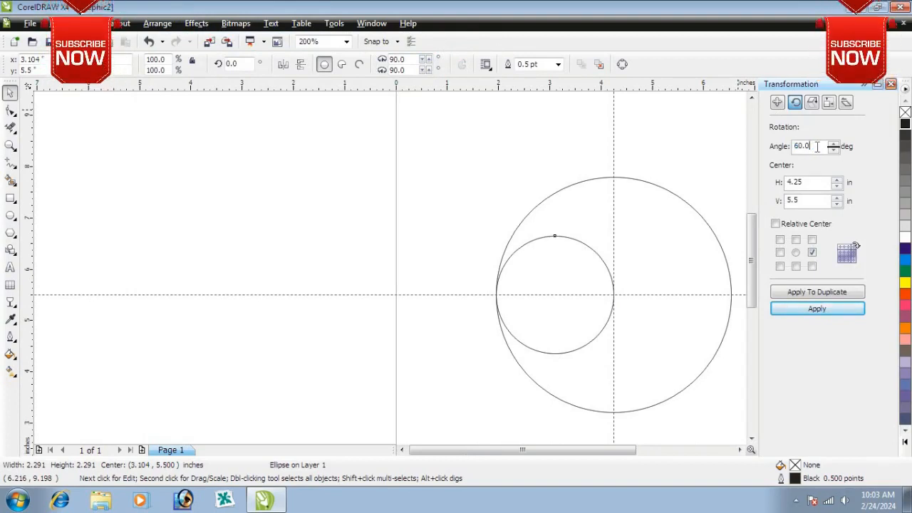
pyautogui.doubleClick(817, 146)
pyautogui.write('60')
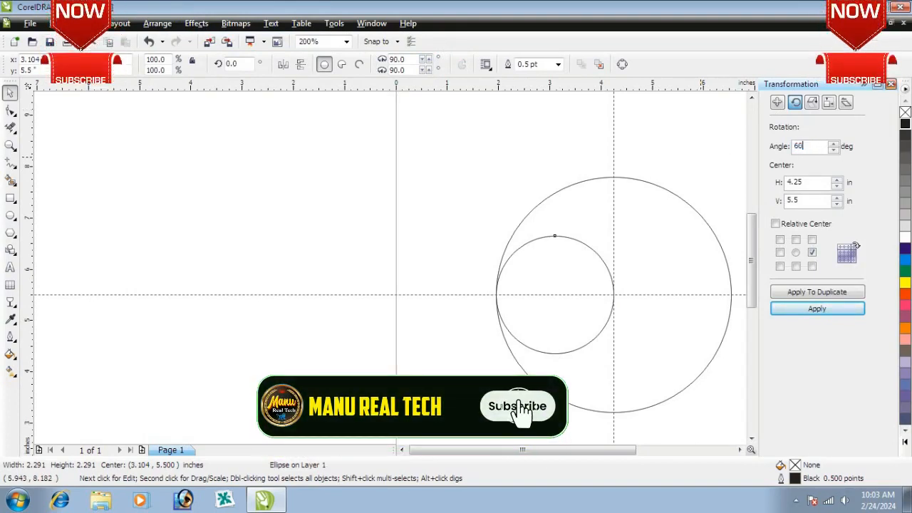
# Create five duplicates of the small circle rotated in 60-degree increments around the large circle's centre, and collapse the transformation settings
pyautogui.click(817, 293)
pyautogui.click(818, 292)
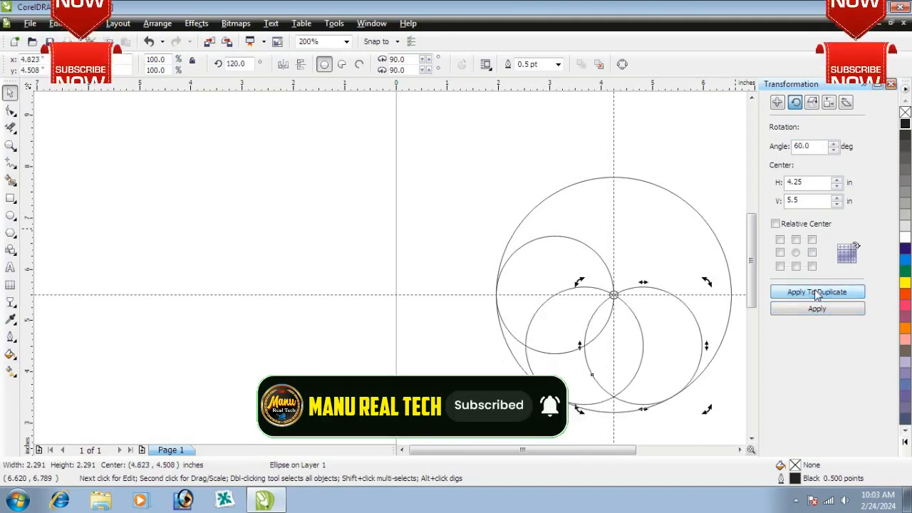
pyautogui.click(817, 293)
pyautogui.click(817, 293)
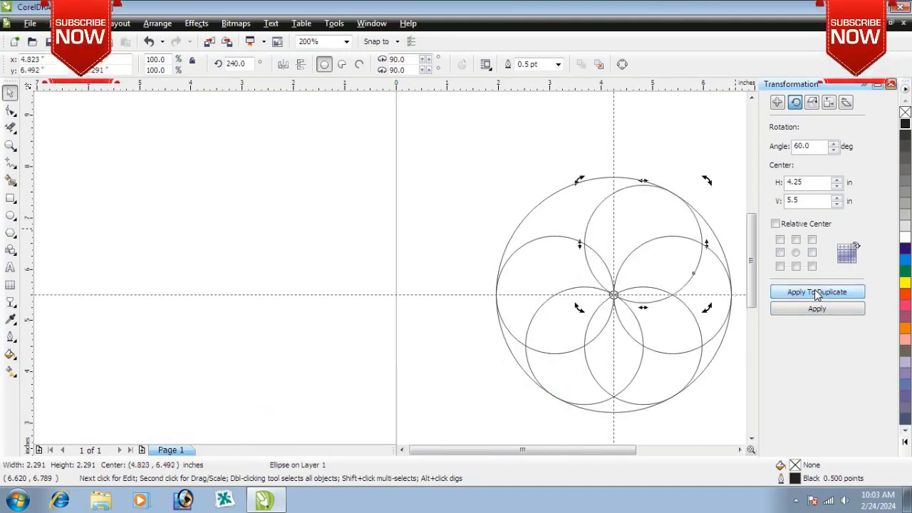
pyautogui.click(817, 292)
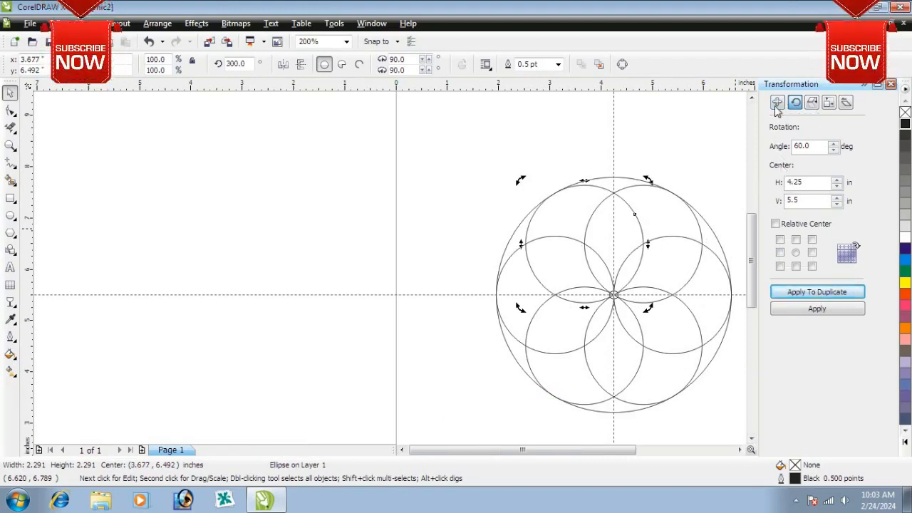
pyautogui.click(877, 84)
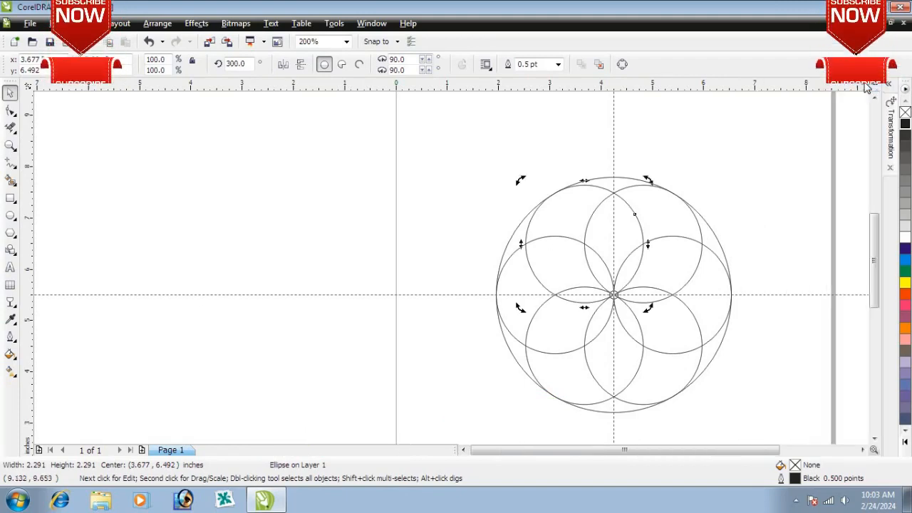
# Copy the upper-left small circle out of the pattern and align the copy's centre with the large circle's centre both horizontally and vertically
pyautogui.click(11, 145)
pyautogui.moveTo(438, 138); pyautogui.dragTo(773, 426)
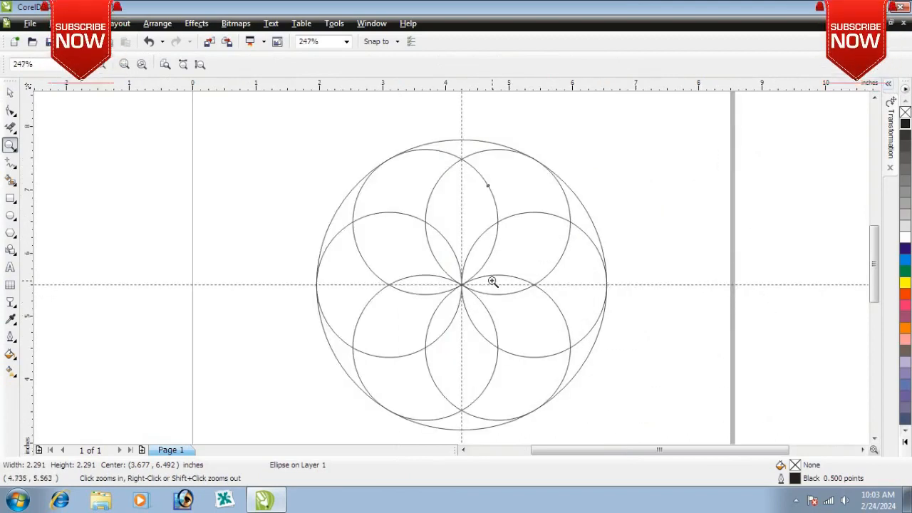
pyautogui.click(11, 95)
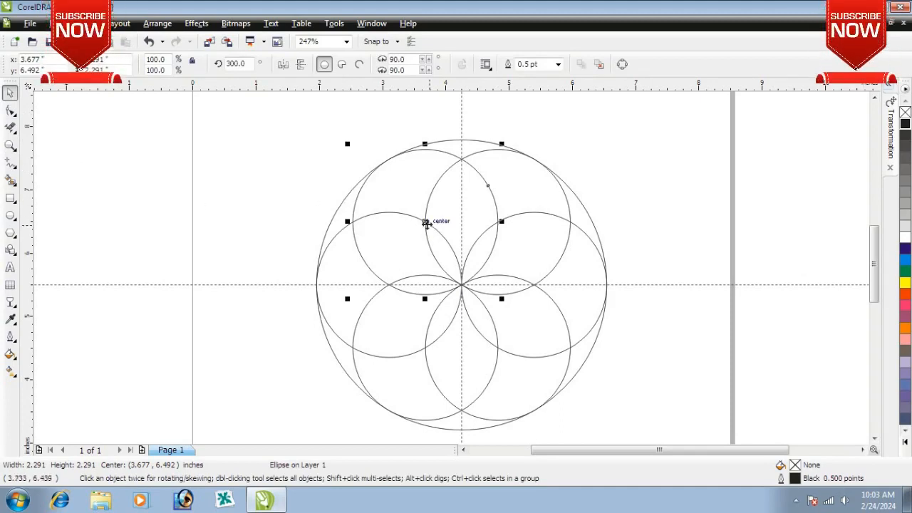
pyautogui.moveTo(424, 223); pyautogui.dragTo(684, 245)
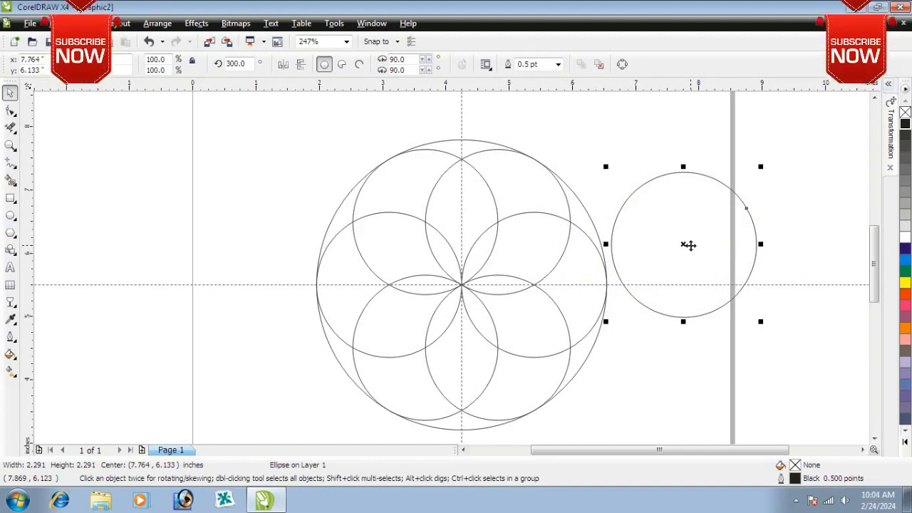
pyautogui.keyDown('shift'); pyautogui.click(588, 226); pyautogui.keyUp('shift')
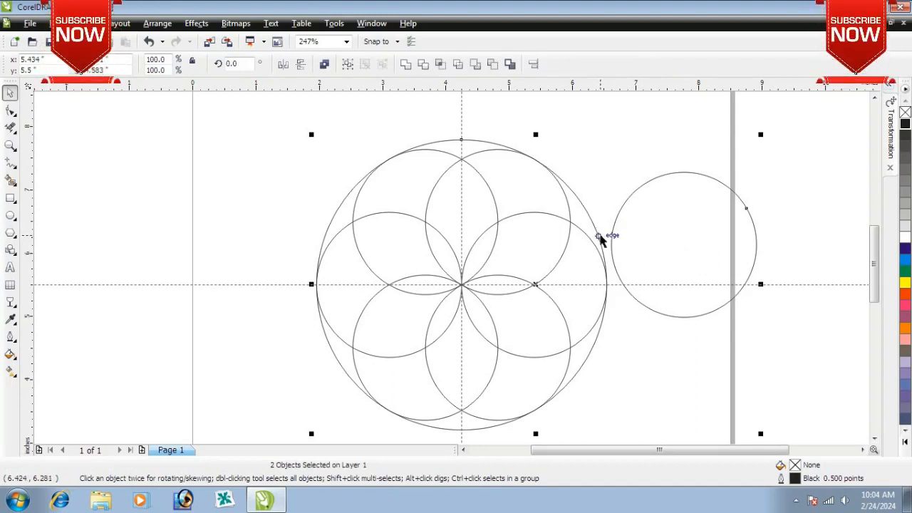
pyautogui.press('c')
pyautogui.press('e')
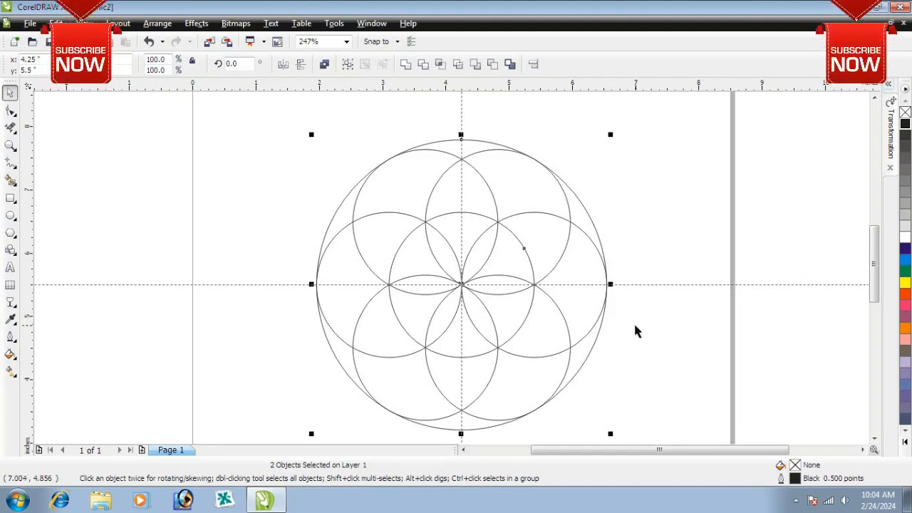
# Place a copy of the central small circle over the large circle's upper-left edge, centred at about (2.530, 6.502) inches
pyautogui.click(509, 317)
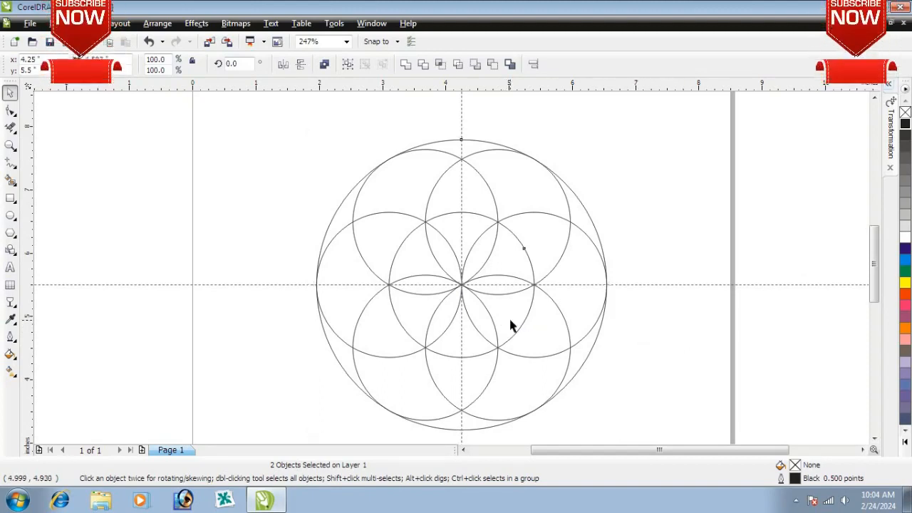
pyautogui.click(694, 355)
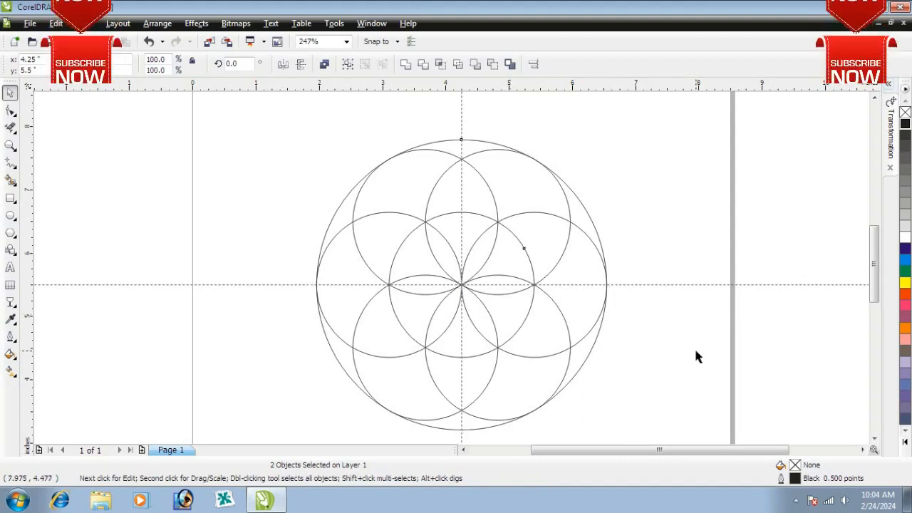
pyautogui.click(508, 313)
pyautogui.moveTo(512, 319); pyautogui.dragTo(404, 254)
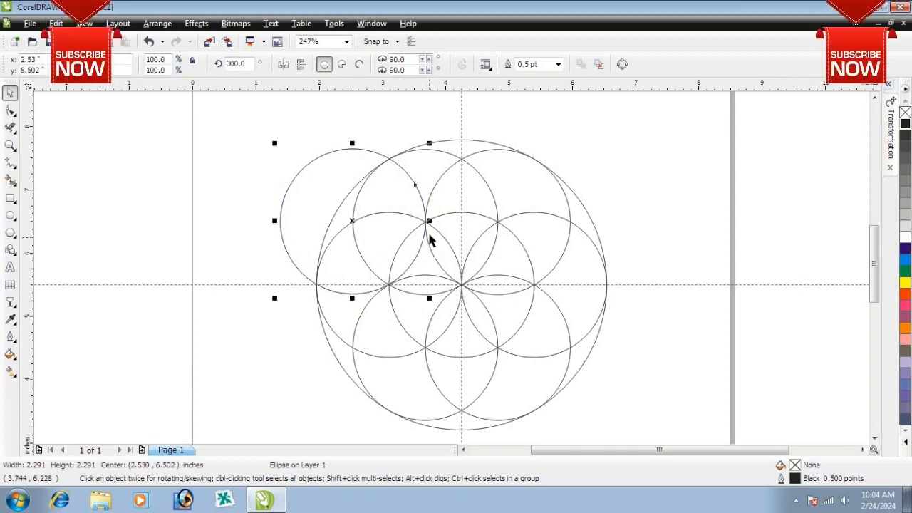
# Nudge the outer circle to a centre of about (2.541, 6.498) inches so it crosses the circle intersection on the horizontal guideline
pyautogui.scroll(5, 431, 239)
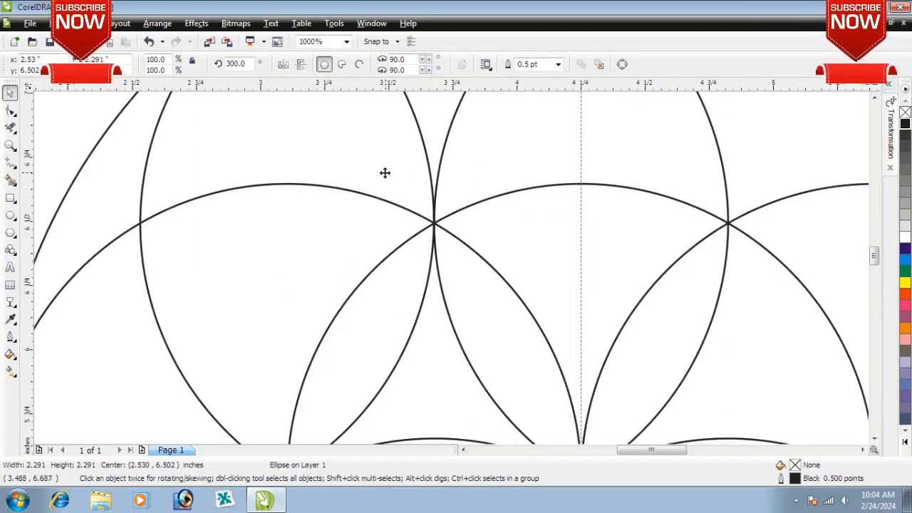
pyautogui.moveTo(384, 173); pyautogui.dragTo(396, 158)
pyautogui.scroll(-1, 451, 273)
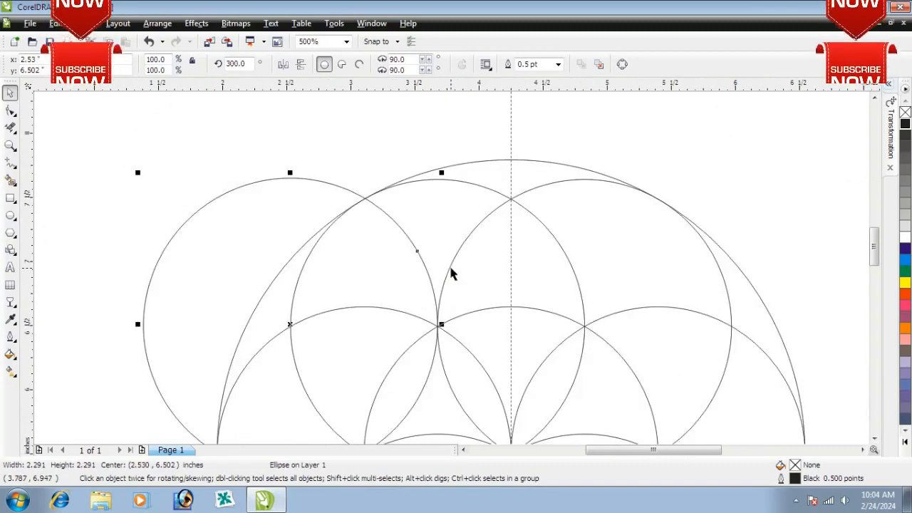
pyautogui.scroll(-2, 452, 272)
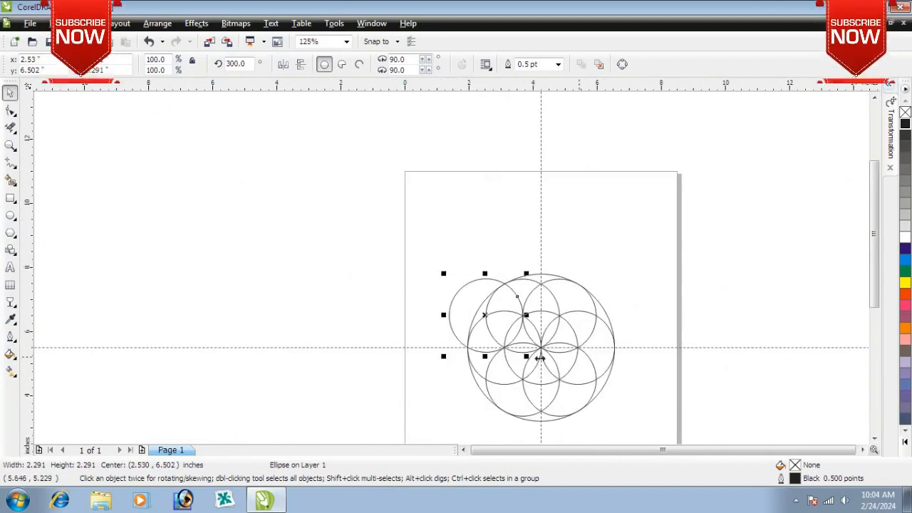
pyautogui.scroll(2, 451, 272)
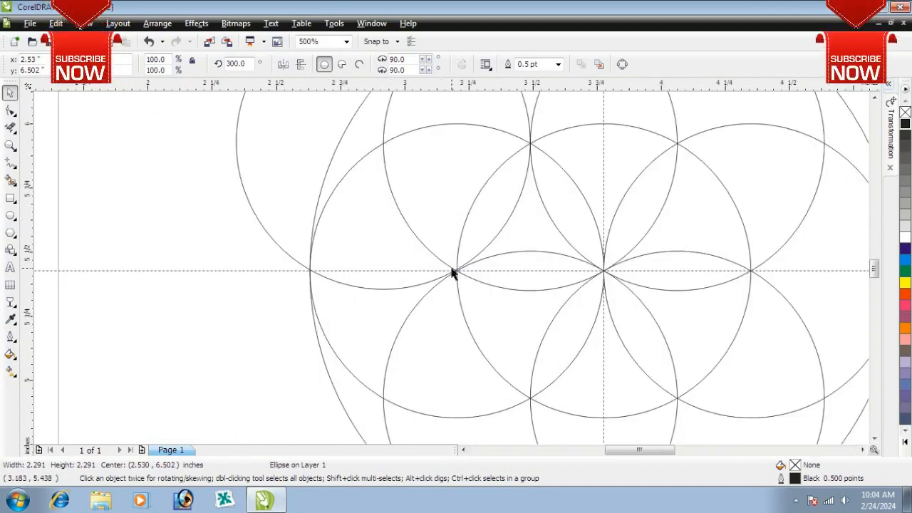
pyautogui.scroll(2, 452, 272)
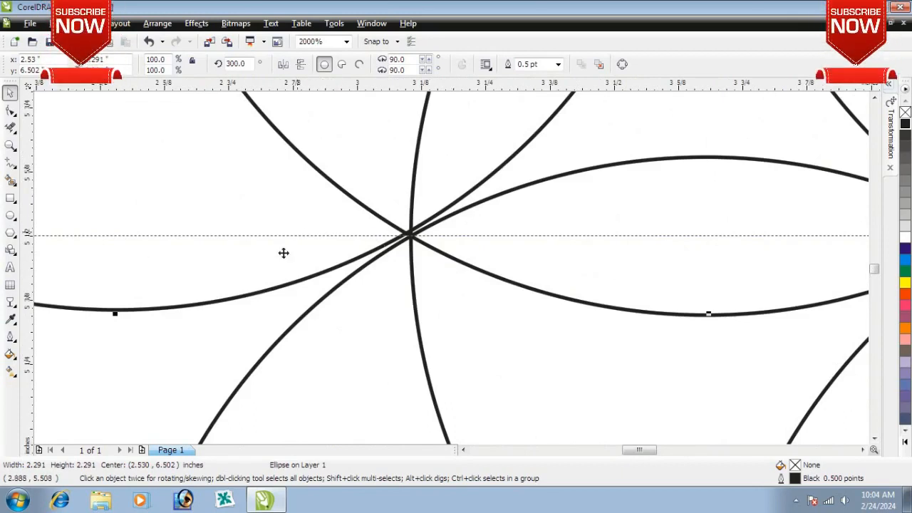
pyautogui.moveTo(266, 254); pyautogui.dragTo(271, 254)
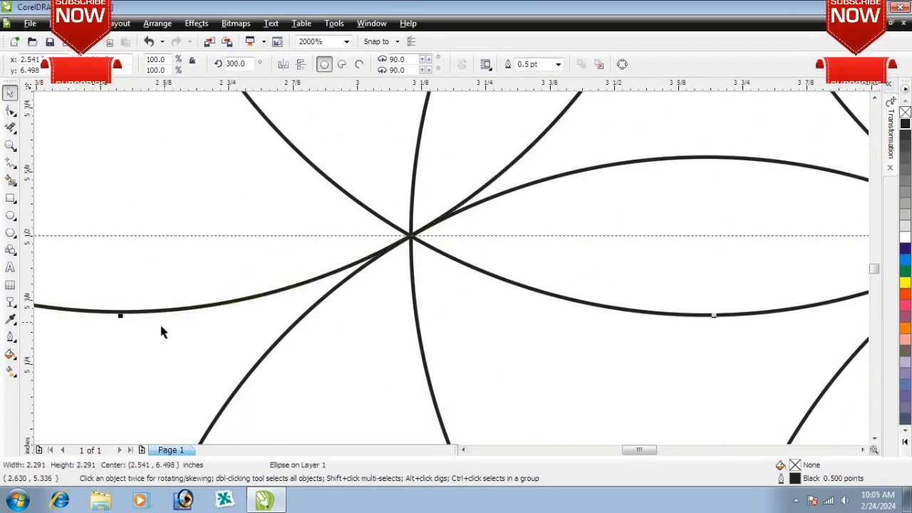
# Shift the outer circle slightly up to about (2.533, 6.532) inches to line its right edge up with the neighbouring circles' intersection
pyautogui.scroll(-1, 161, 330)
pyautogui.scroll(-2, 429, 280)
pyautogui.scroll(1, 453, 274)
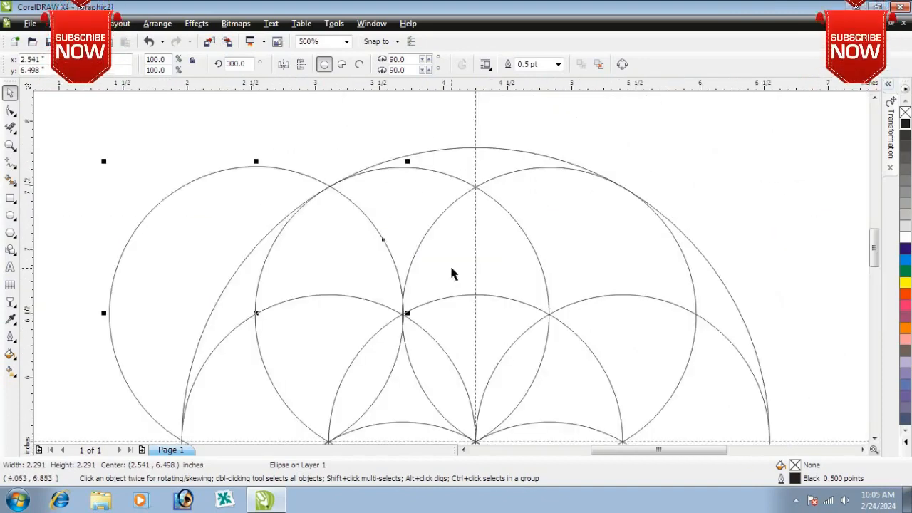
pyautogui.scroll(1, 406, 363)
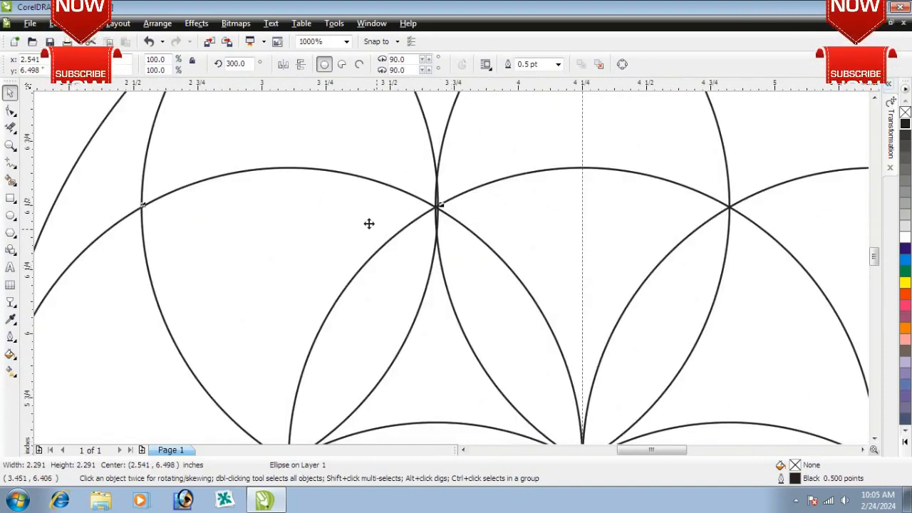
pyautogui.moveTo(366, 220); pyautogui.dragTo(364, 211)
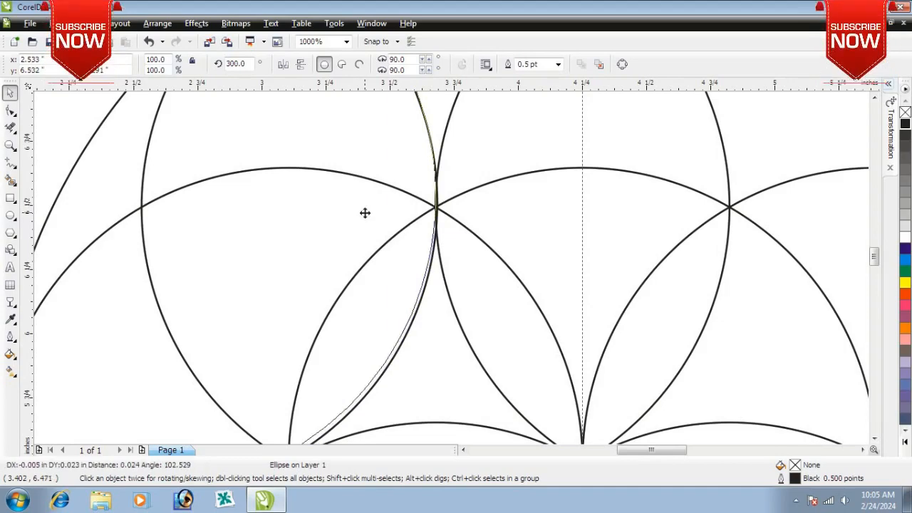
# Fine-tune the outer circle's centre to about (2.533, 6.507) inches so its edge passes through the surrounding circle intersections
pyautogui.scroll(-1, 453, 273)
pyautogui.scroll(-1, 452, 268)
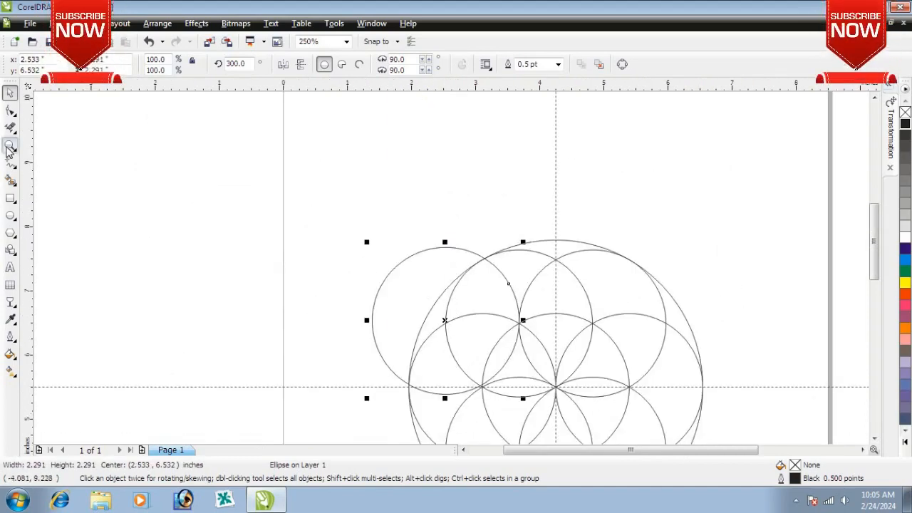
pyautogui.click(10, 145)
pyautogui.moveTo(341, 240); pyautogui.dragTo(565, 392)
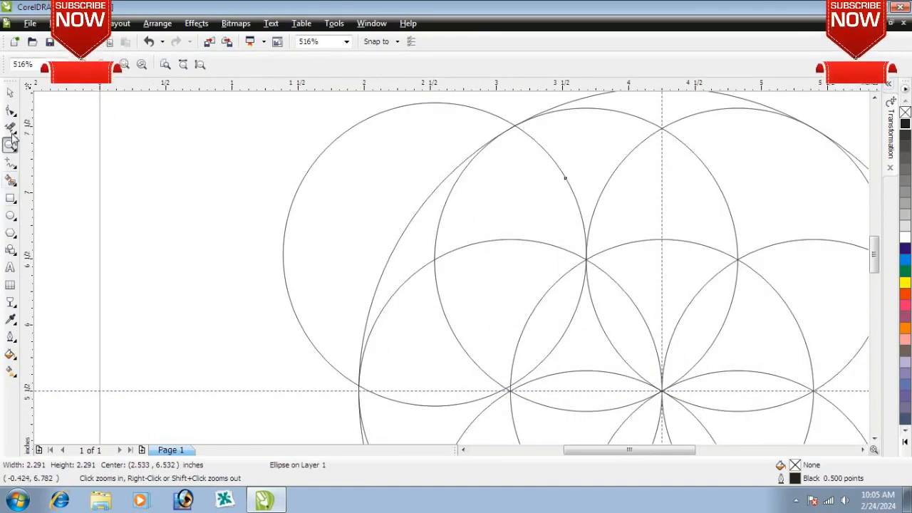
pyautogui.click(9, 98)
pyautogui.click(144, 219)
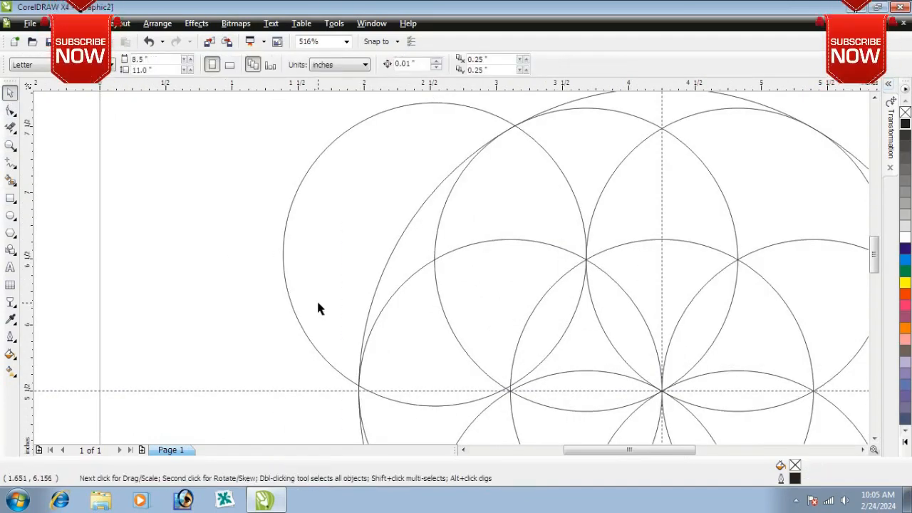
pyautogui.moveTo(319, 308); pyautogui.dragTo(320, 306)
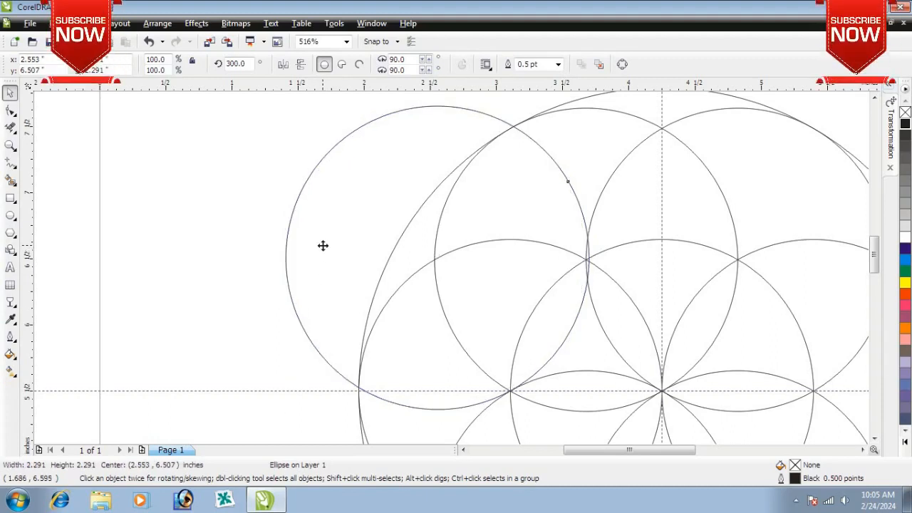
pyautogui.moveTo(322, 245); pyautogui.dragTo(321, 245)
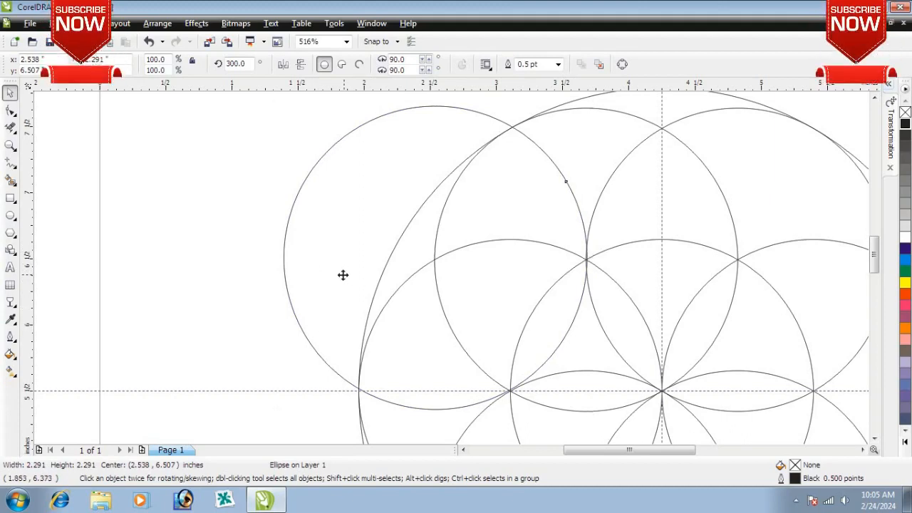
pyautogui.moveTo(342, 273); pyautogui.dragTo(344, 275)
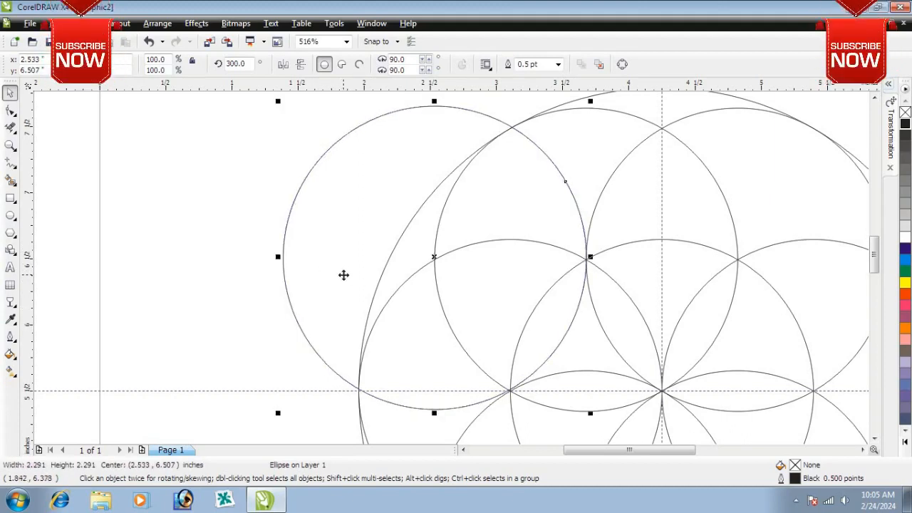
pyautogui.click(339, 316)
pyautogui.click(429, 364)
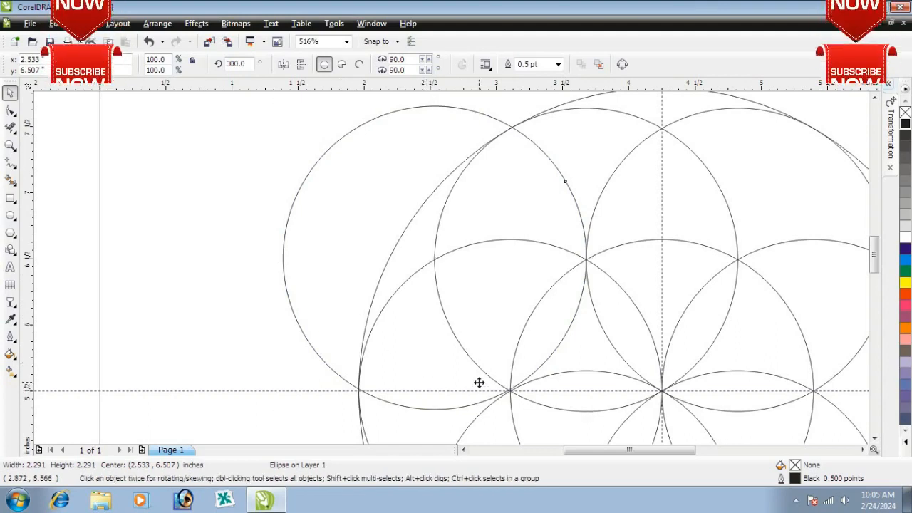
# Fine-tune the outer circle's centre to about (2.528, 6.497) inches so its edge meets the surrounding circle intersections
pyautogui.moveTo(480, 383); pyautogui.dragTo(479, 382)
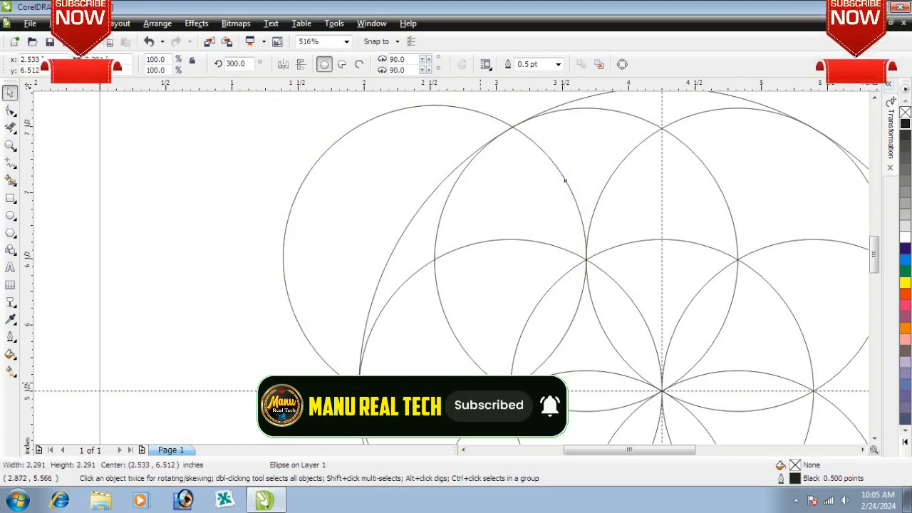
pyautogui.moveTo(480, 382); pyautogui.dragTo(480, 384)
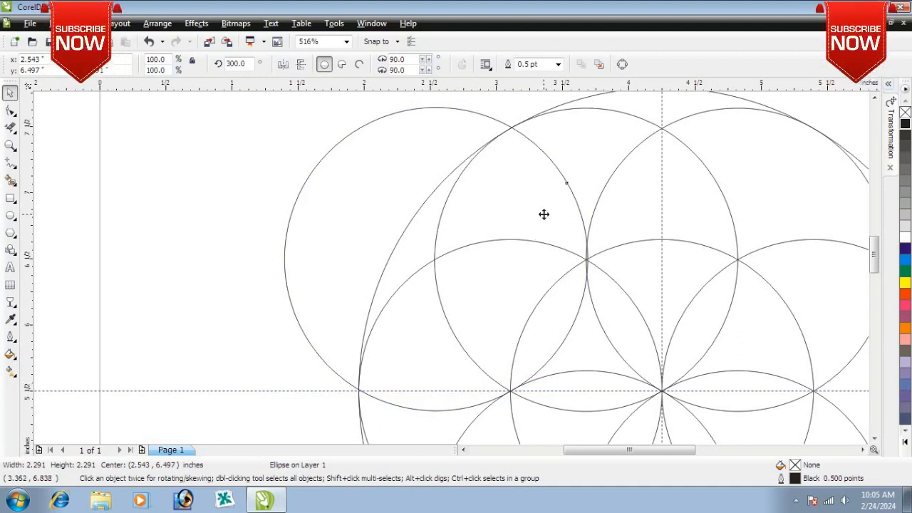
pyautogui.moveTo(543, 213); pyautogui.dragTo(542, 214)
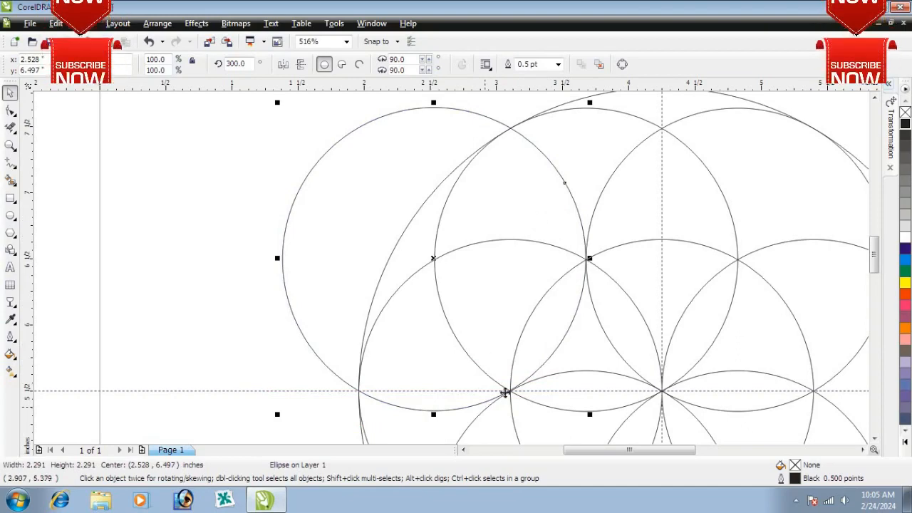
pyautogui.scroll(-2, 451, 273)
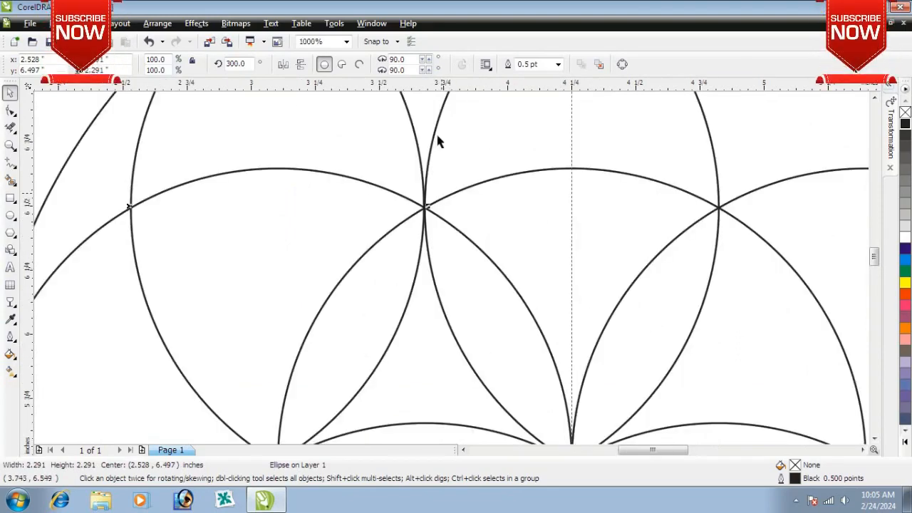
pyautogui.scroll(2, 452, 273)
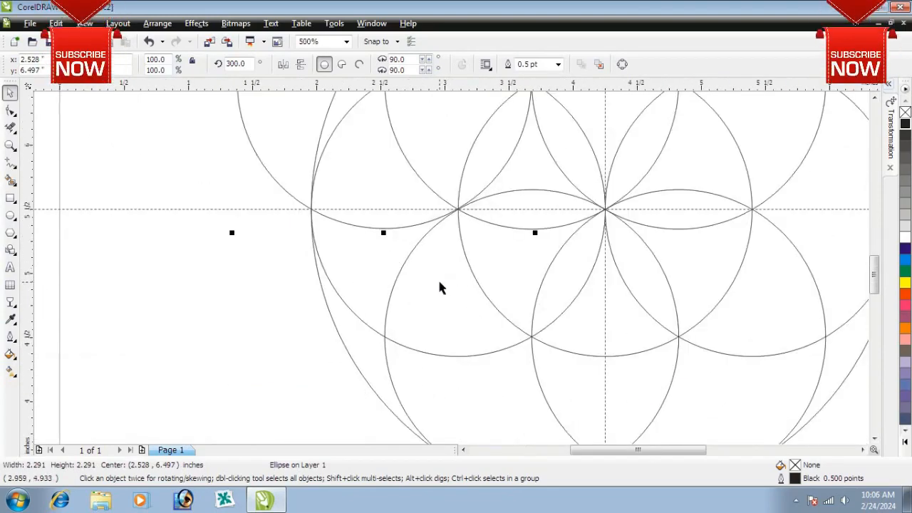
pyautogui.scroll(-2, 451, 273)
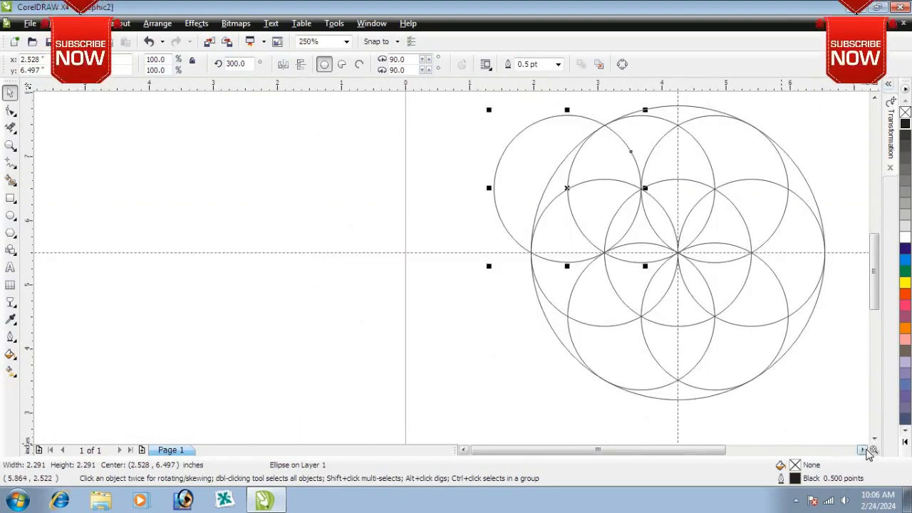
# Move the outer circle's rotation centre to the guideline intersection at the middle of the large circle, at (4.25, 5.5) inches
pyautogui.click(862, 451)
pyautogui.click(862, 451)
pyautogui.click(862, 451)
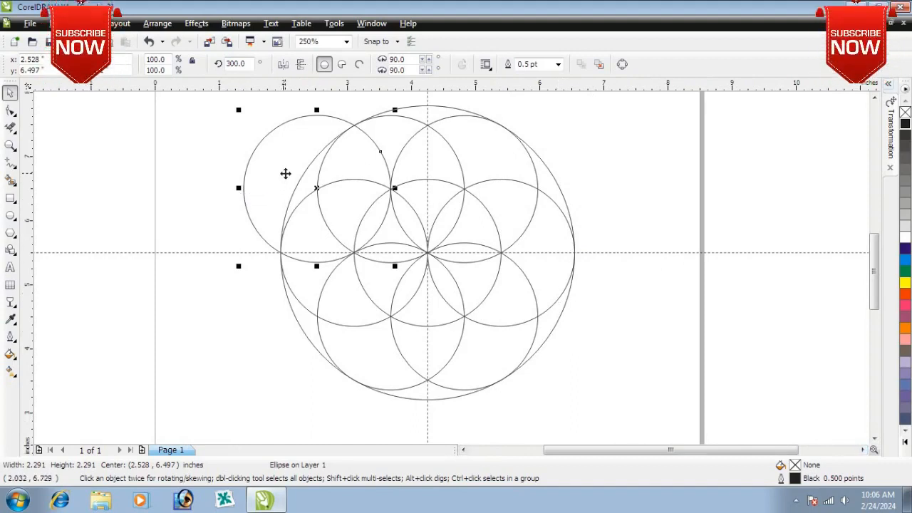
pyautogui.click(279, 158)
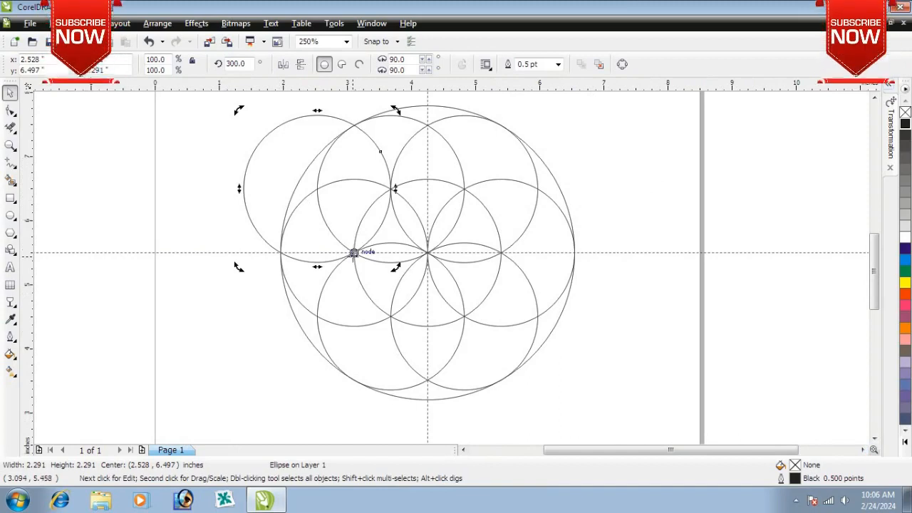
pyautogui.moveTo(320, 204)
pyautogui.mouseDown()
pyautogui.moveTo(318, 187)
pyautogui.moveTo(307, 196)
pyautogui.moveTo(382, 239)
pyautogui.moveTo(429, 253)
pyautogui.mouseUp()
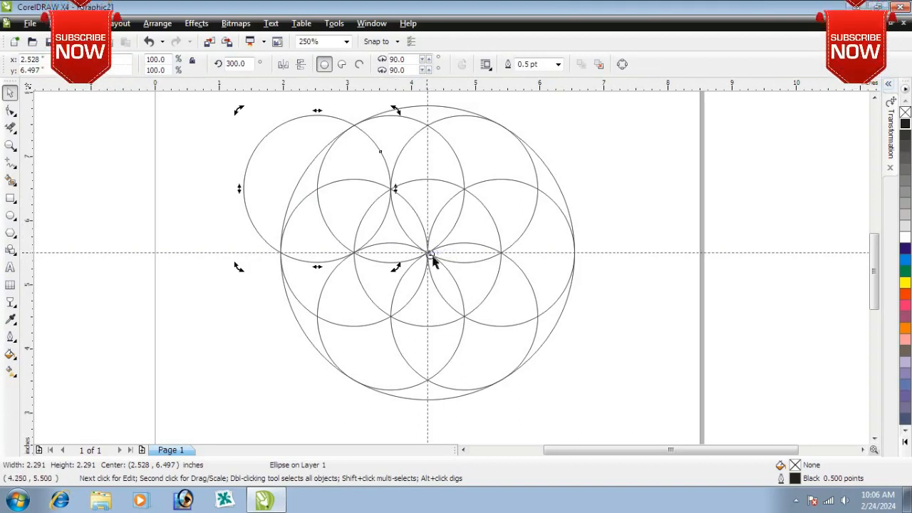
pyautogui.scroll(2, 443, 262)
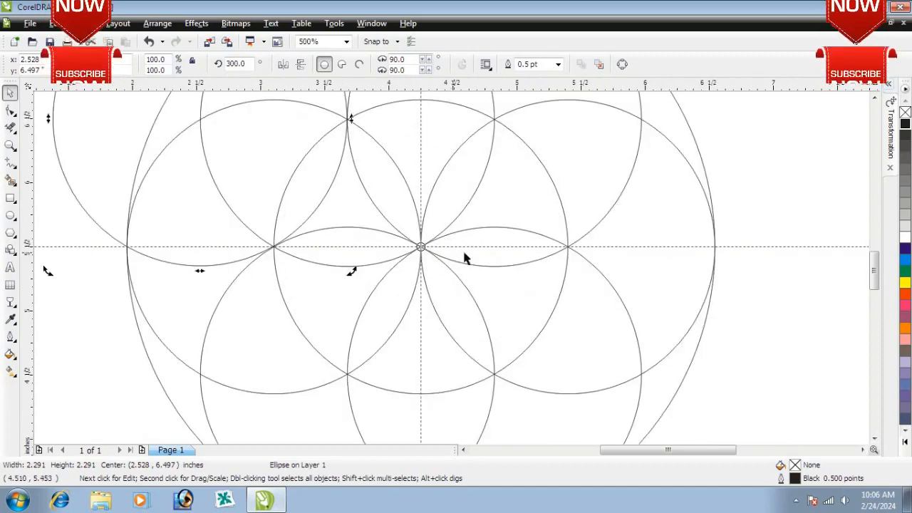
pyautogui.scroll(-2, 445, 278)
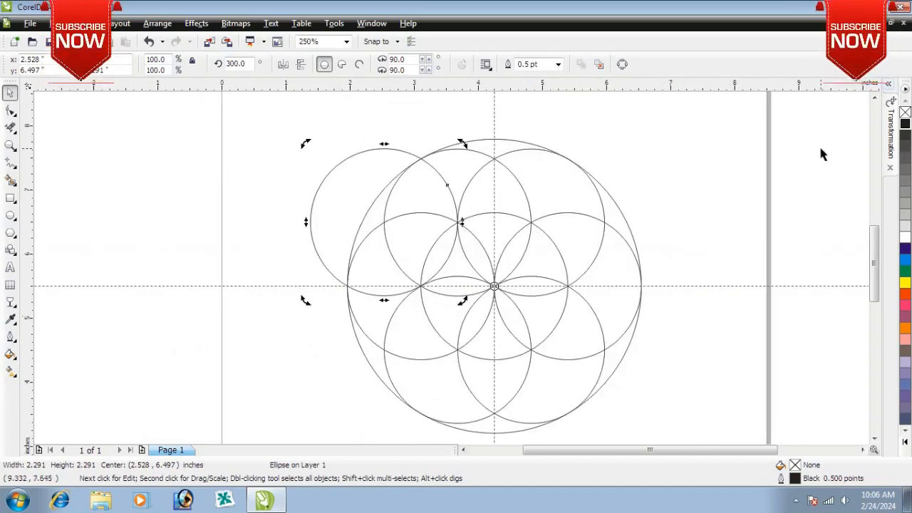
# Rotate the outer circle and its duplicates in 60-degree increments about (4.25, 5.5) inches to form a ring of six outer circles
pyautogui.click(892, 140)
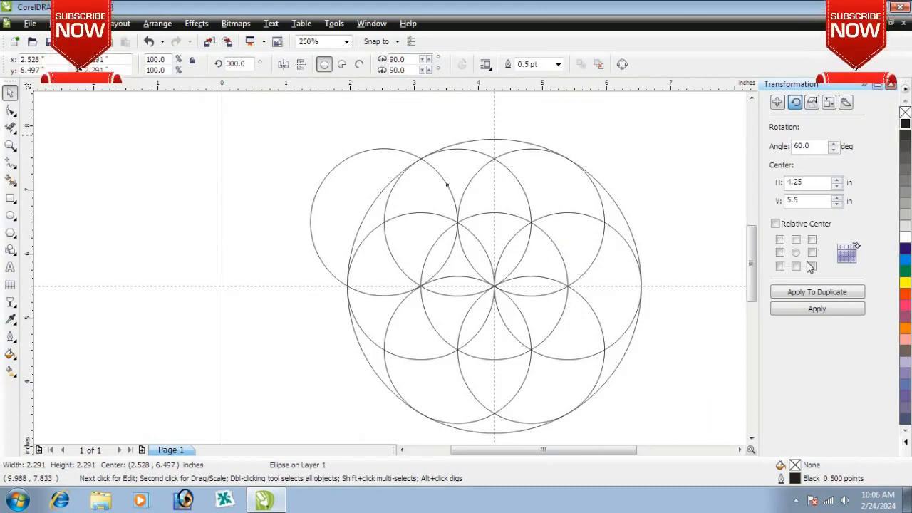
pyautogui.doubleClick(819, 148)
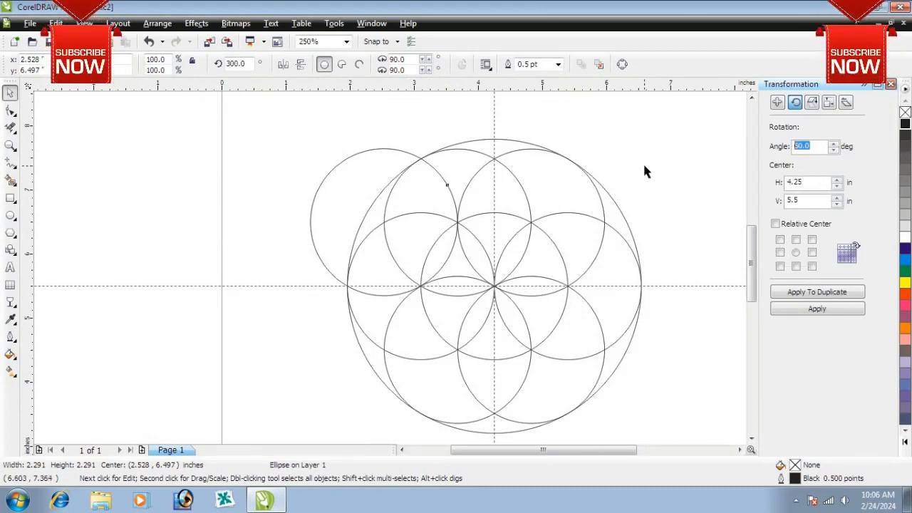
pyautogui.press('Return')
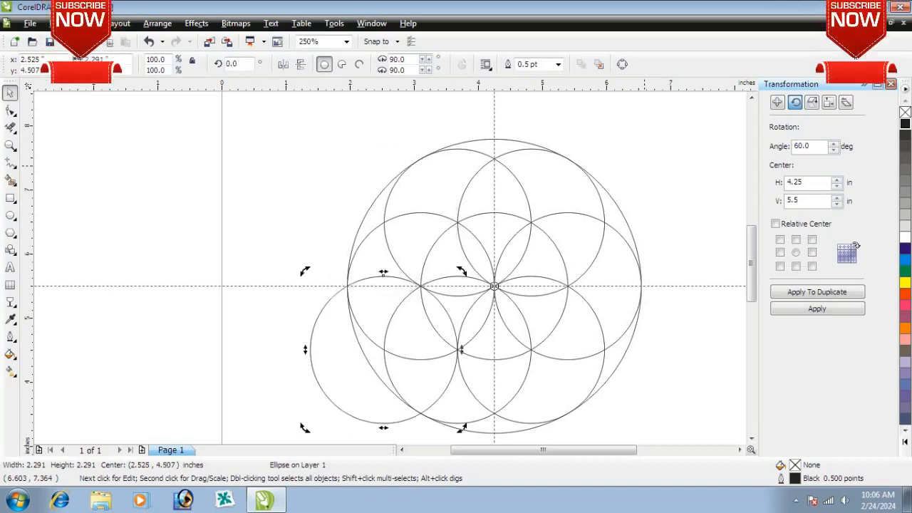
pyautogui.click(797, 298)
pyautogui.click(797, 298)
pyautogui.click(798, 298)
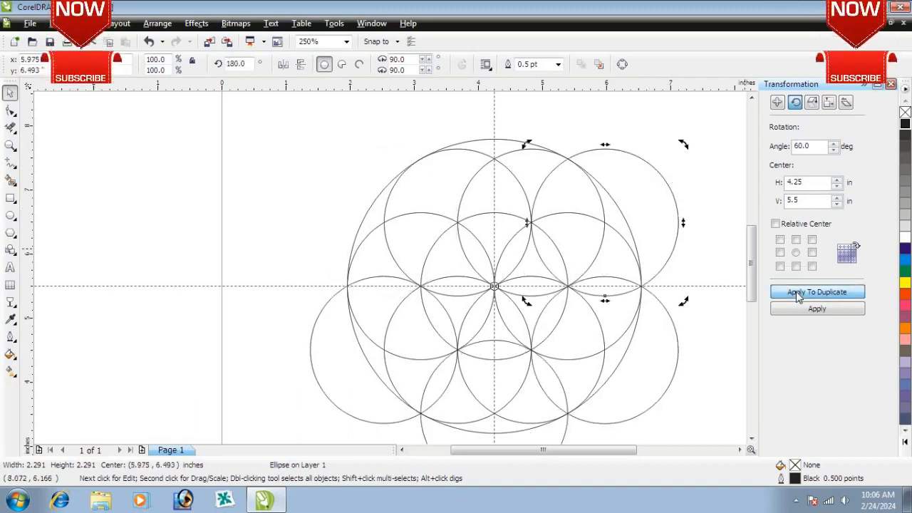
pyautogui.click(797, 298)
pyautogui.click(797, 298)
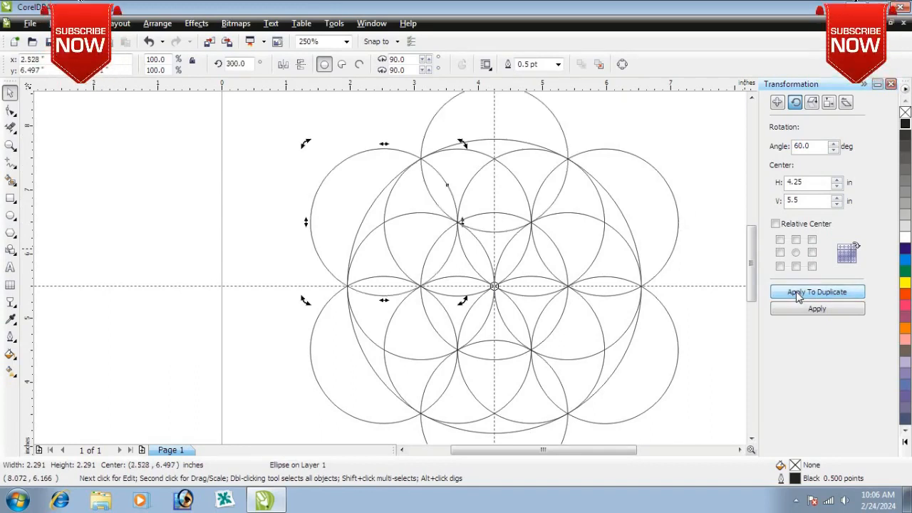
pyautogui.click(797, 297)
pyautogui.hotkey('ctrl', 'z')
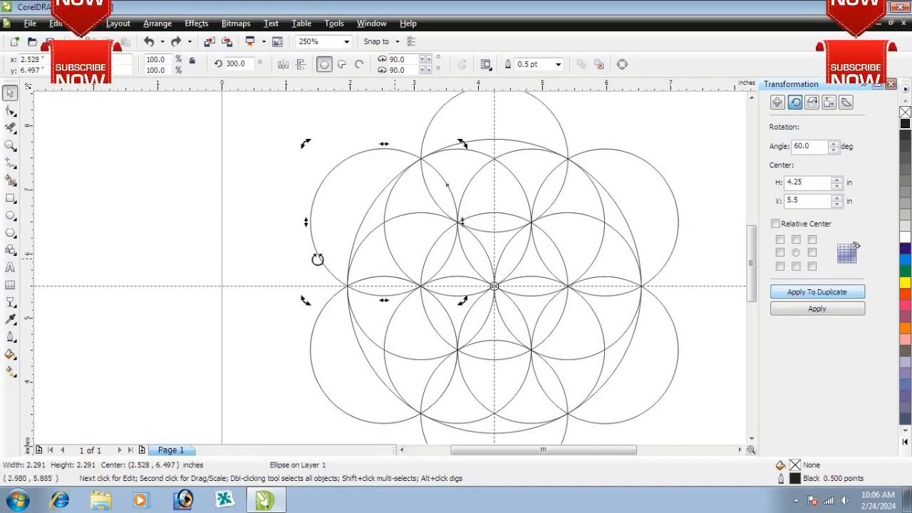
pyautogui.click(169, 184)
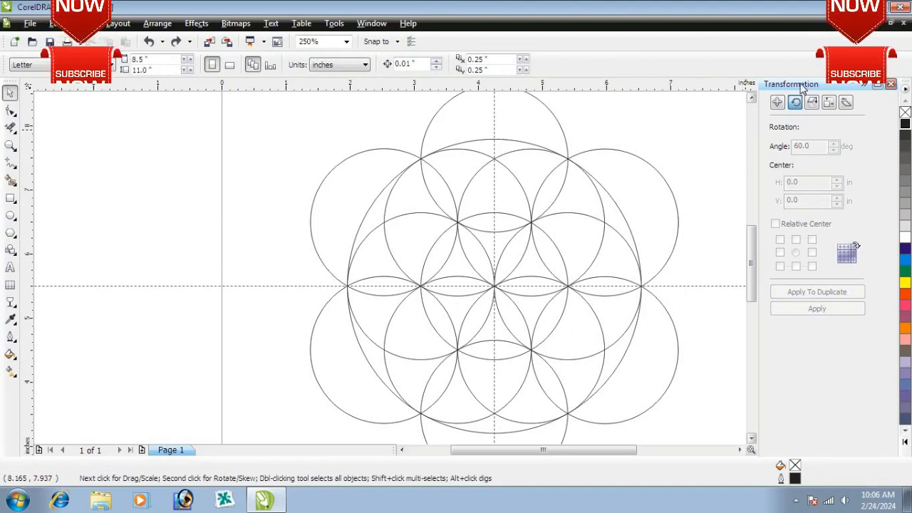
pyautogui.click(864, 84)
# Place a copy of the entire circle construction off the page beside the original, centred at about (16.644, 5.5) inches
pyautogui.scroll(-1, 197, 114)
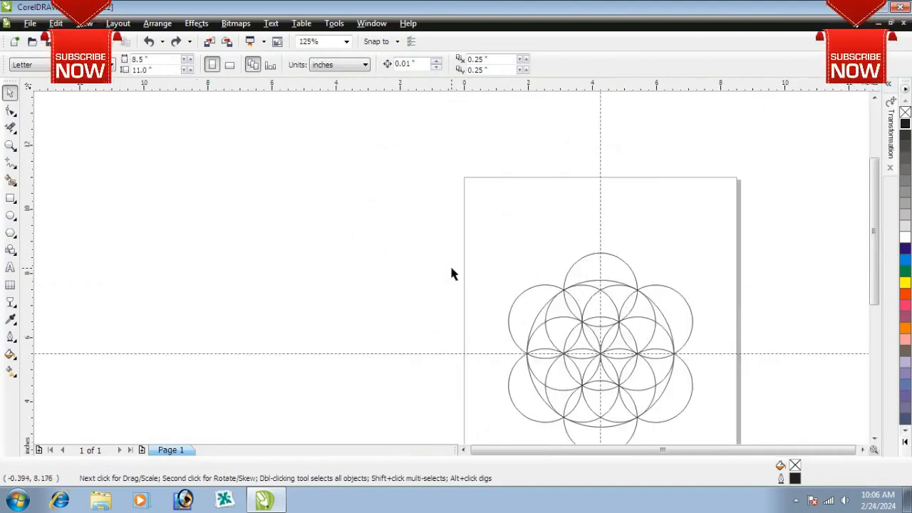
pyautogui.click(873, 439)
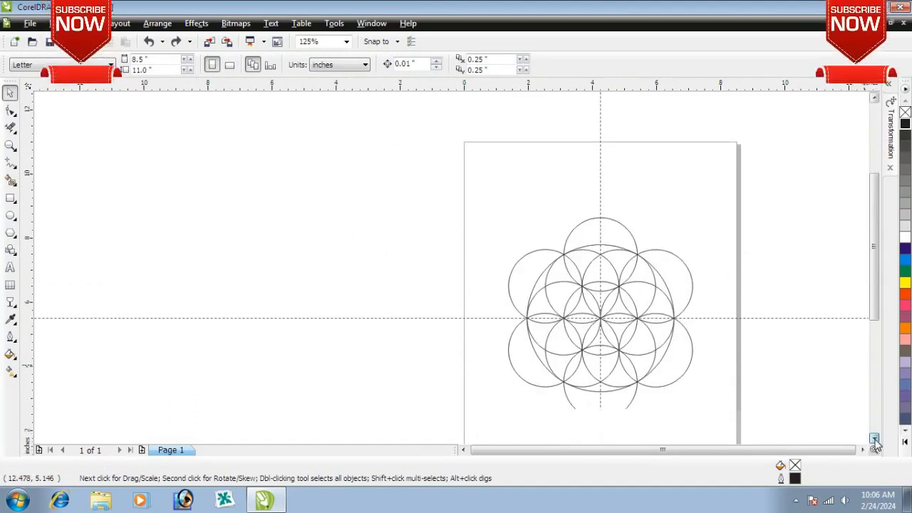
pyautogui.click(874, 439)
pyautogui.click(874, 439)
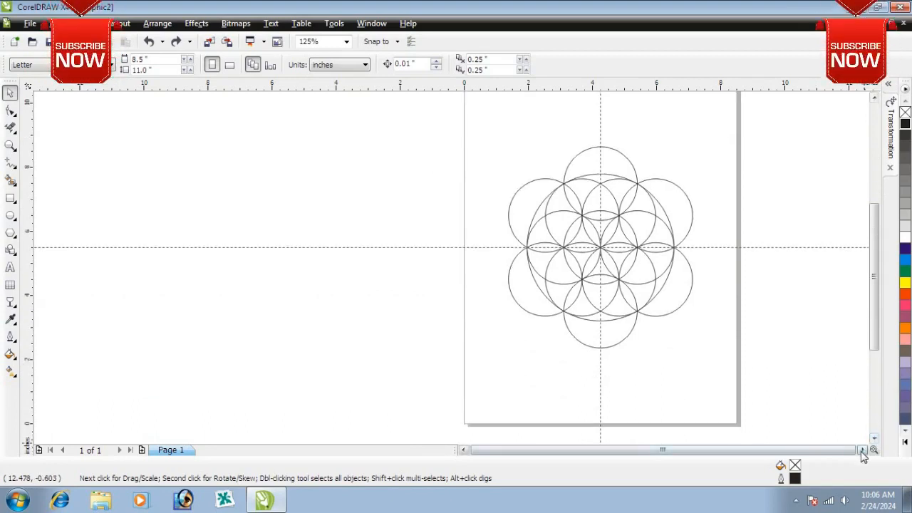
pyautogui.click(862, 452)
pyautogui.click(862, 451)
pyautogui.click(861, 452)
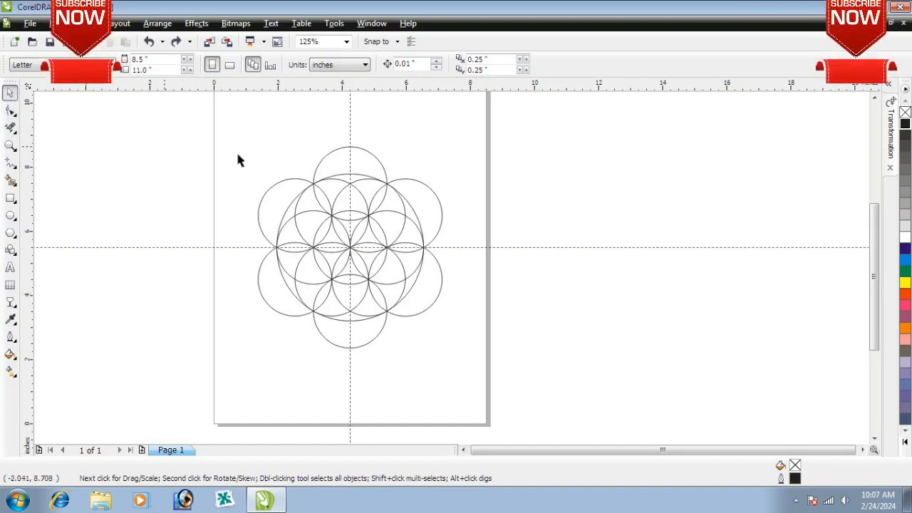
pyautogui.moveTo(159, 127); pyautogui.dragTo(474, 382)
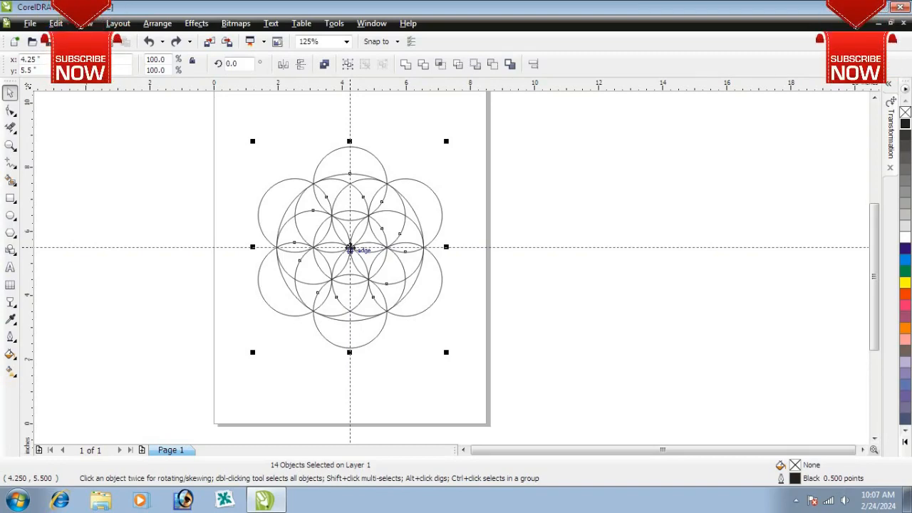
pyautogui.moveTo(349, 247); pyautogui.dragTo(748, 238)
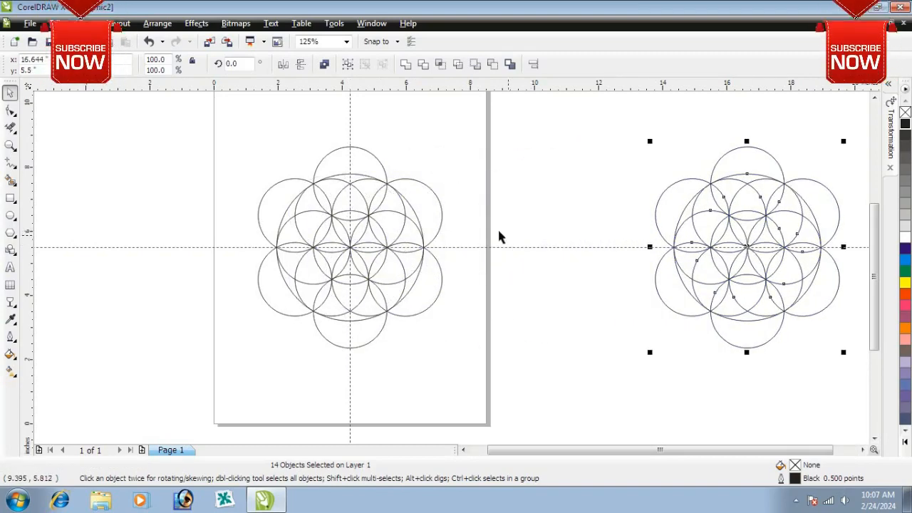
pyautogui.click(538, 203)
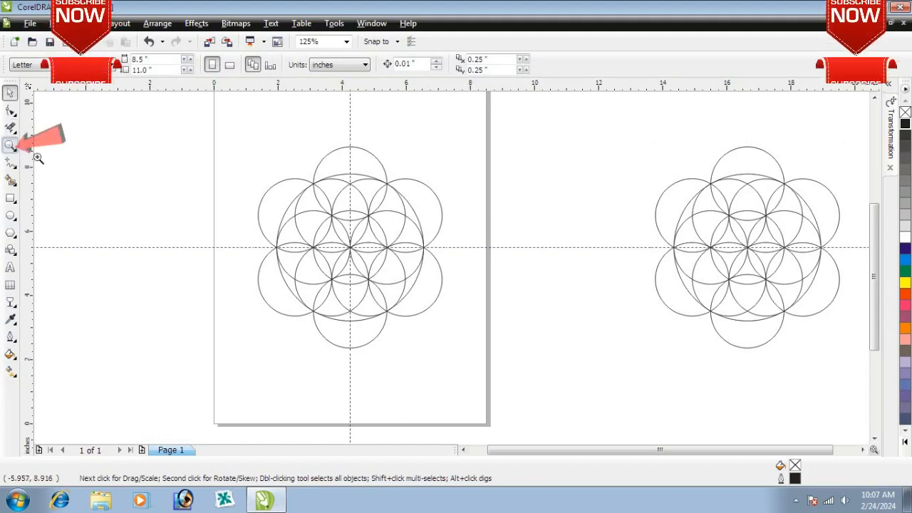
# Delete the circle segments inside the upper-left swoosh shape of the on-page construction with the Virtual Segment Delete tool
pyautogui.press('z')
pyautogui.moveTo(246, 152); pyautogui.dragTo(466, 362)
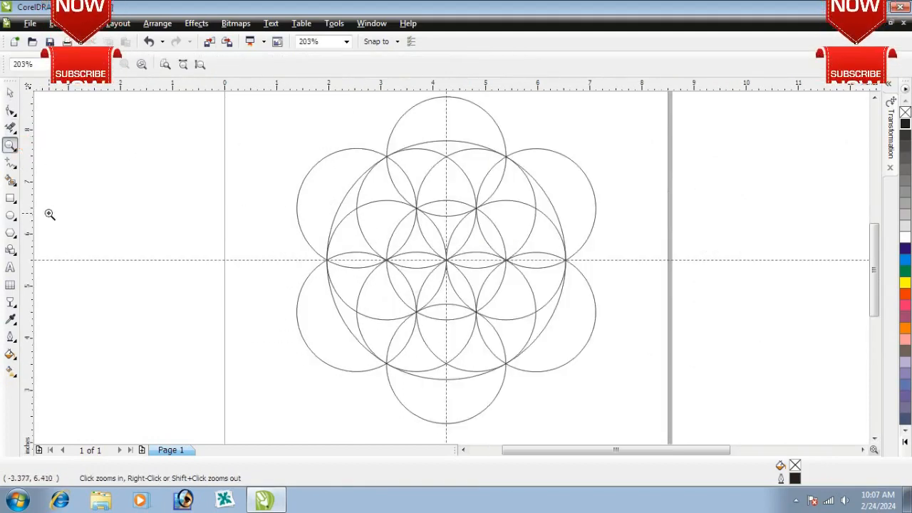
pyautogui.click(10, 128)
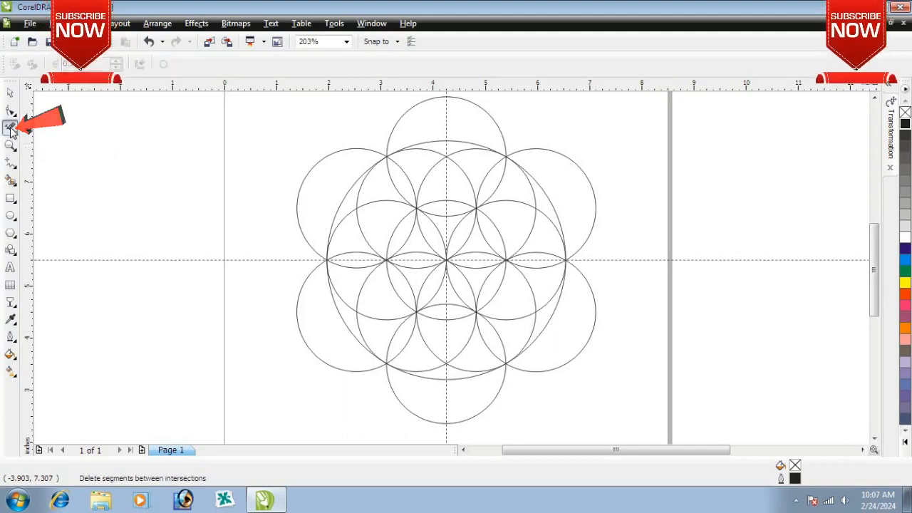
pyautogui.click(366, 194)
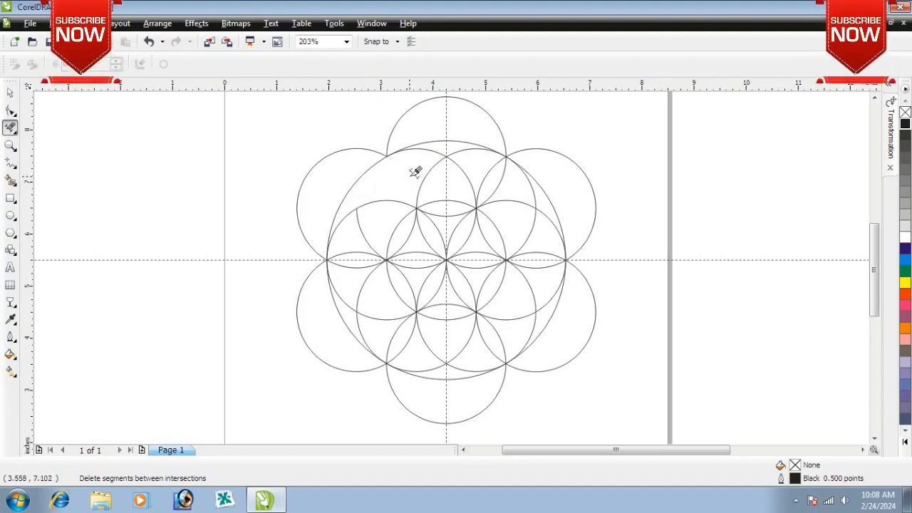
pyautogui.moveTo(431, 175); pyautogui.dragTo(451, 193)
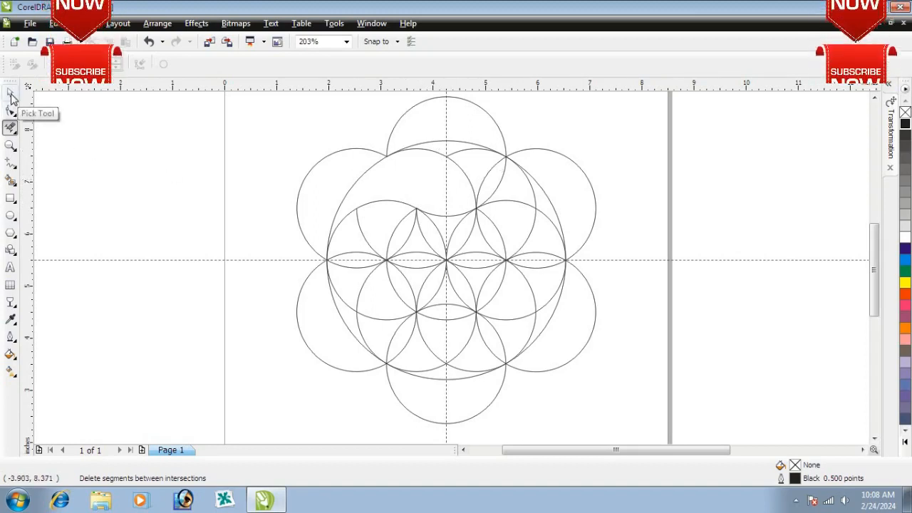
# Smart-fill the cleared swoosh region with cyan and a 0.5 pt black outline, and apply a cyan-to-white linear fountain fill across it
pyautogui.click(10, 182)
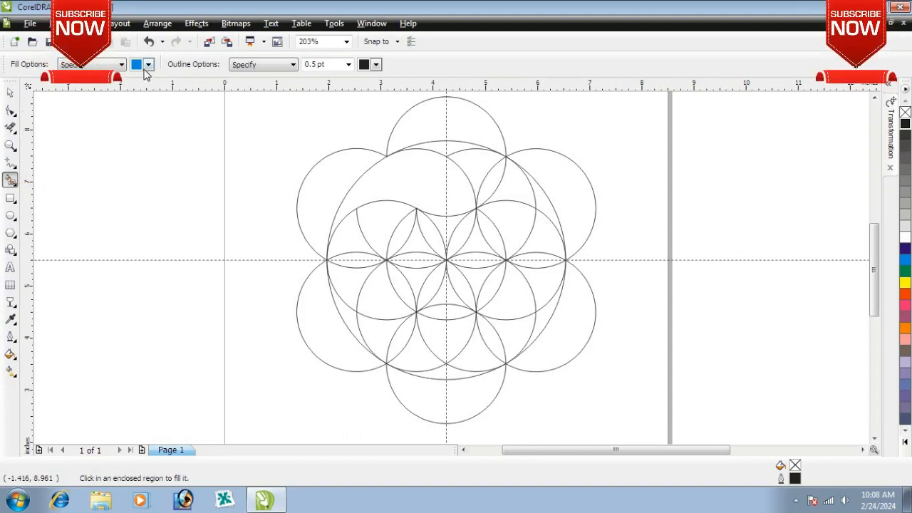
pyautogui.click(413, 186)
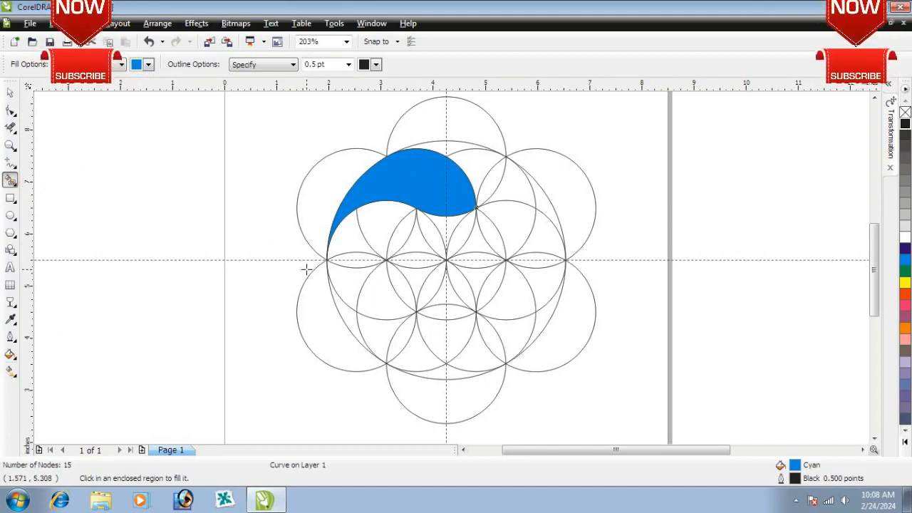
pyautogui.click(10, 372)
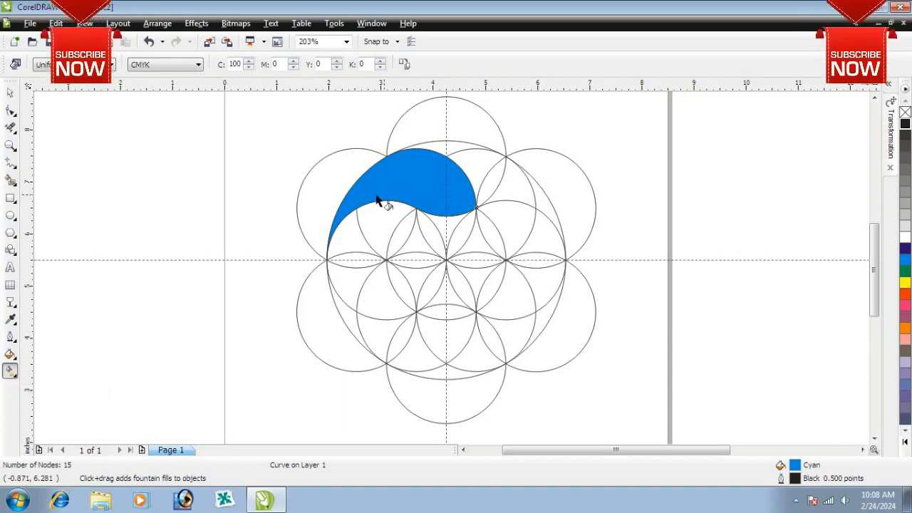
pyautogui.moveTo(349, 194); pyautogui.dragTo(463, 190)
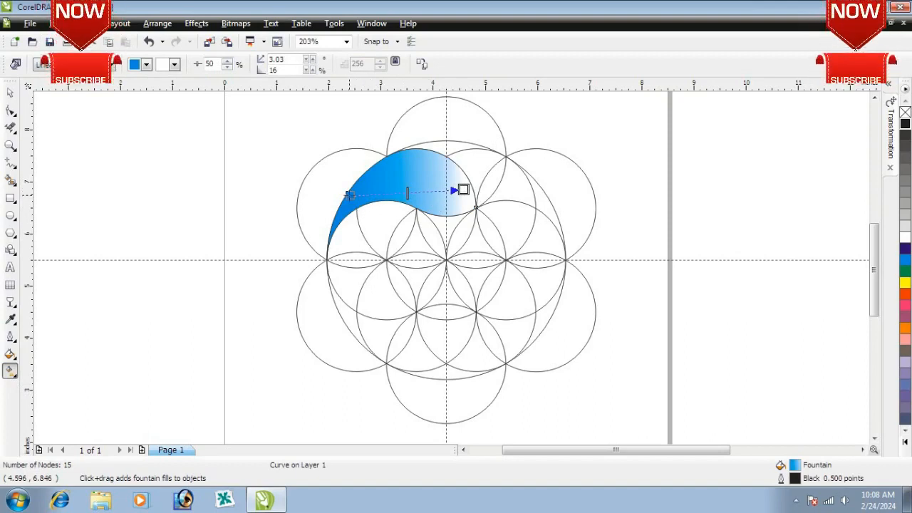
# Recolour both the start and end of the swoosh's linear fountain fill to orange-red
pyautogui.click(147, 65)
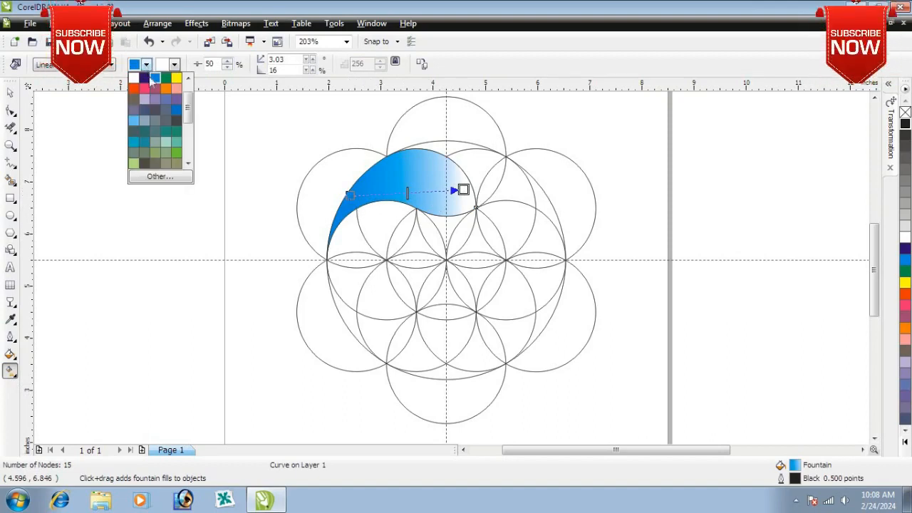
pyautogui.scroll(1, 191, 109)
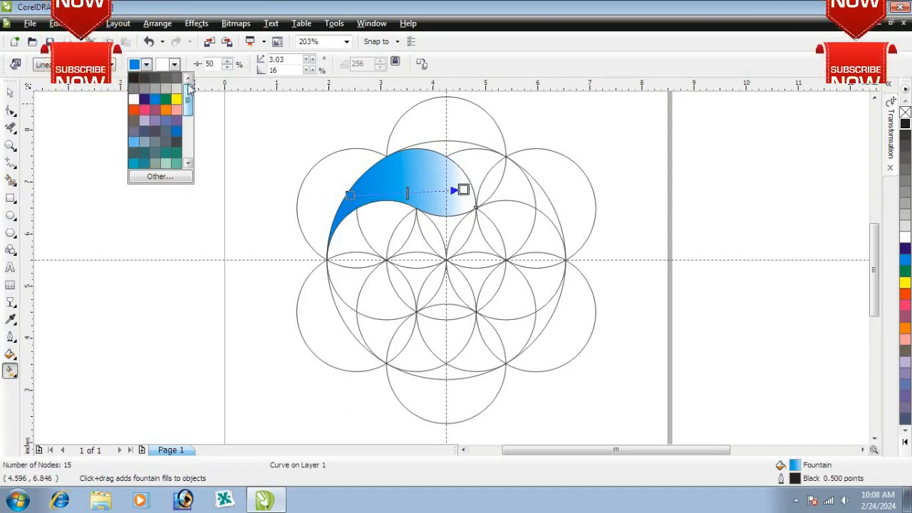
pyautogui.click(134, 109)
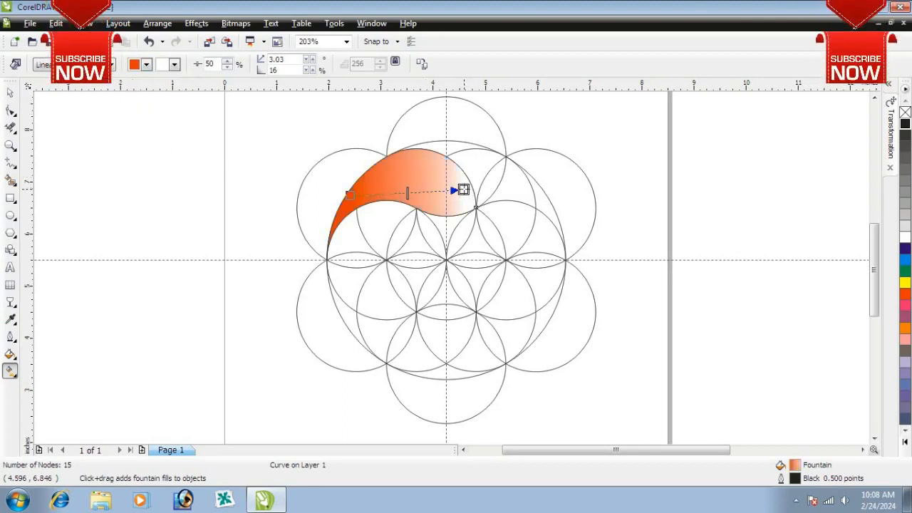
pyautogui.click(174, 65)
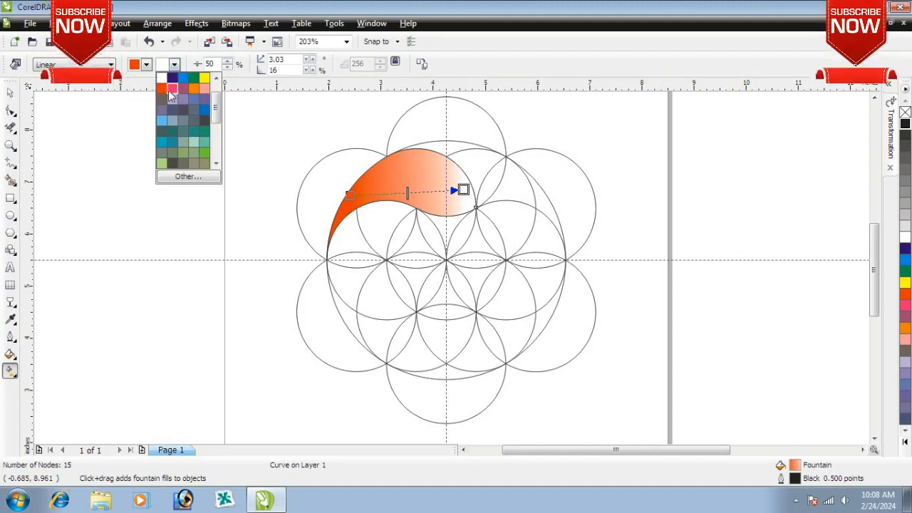
pyautogui.click(162, 92)
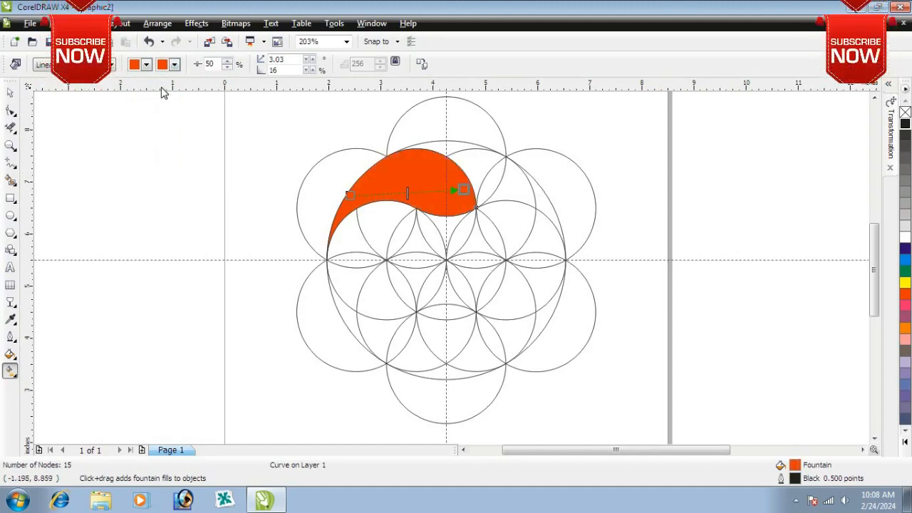
# Add a yellow intermediate colour at 47% of the swoosh's fountain fill and pull both gradient ends slightly inward
pyautogui.doubleClick(389, 192)
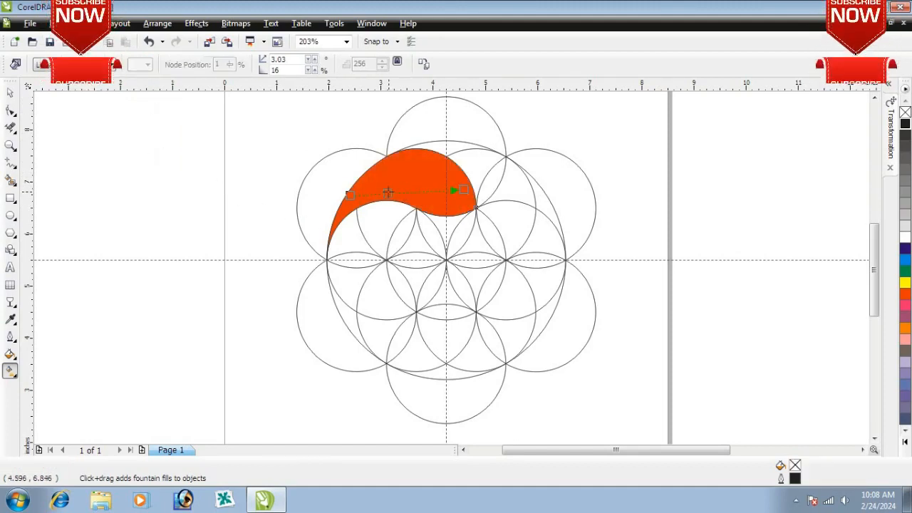
pyautogui.moveTo(388, 192); pyautogui.dragTo(403, 192)
pyautogui.click(147, 65)
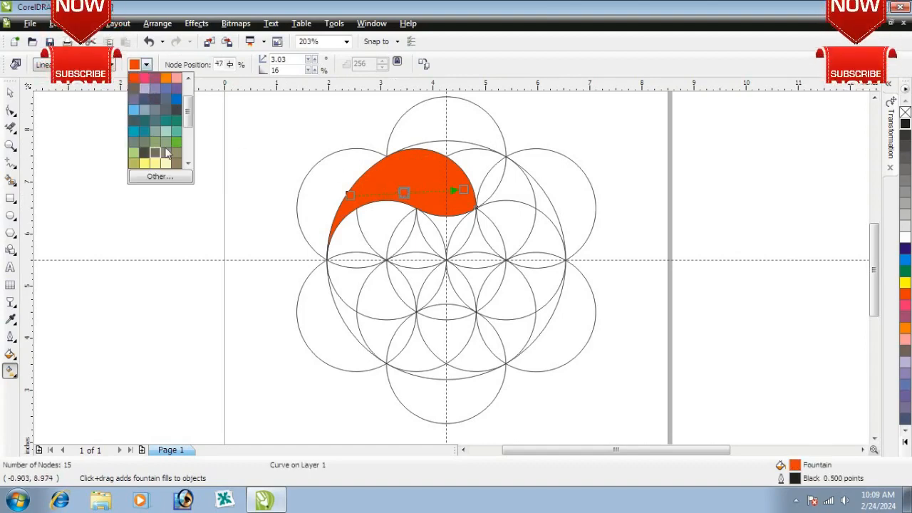
pyautogui.scroll(1, 186, 112)
pyautogui.click(176, 100)
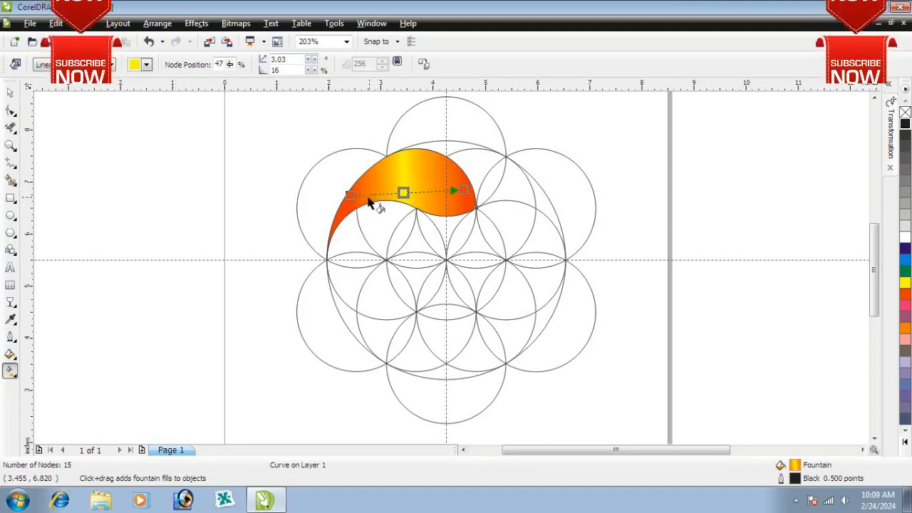
pyautogui.moveTo(350, 196); pyautogui.dragTo(360, 194)
pyautogui.moveTo(463, 187); pyautogui.dragTo(452, 183)
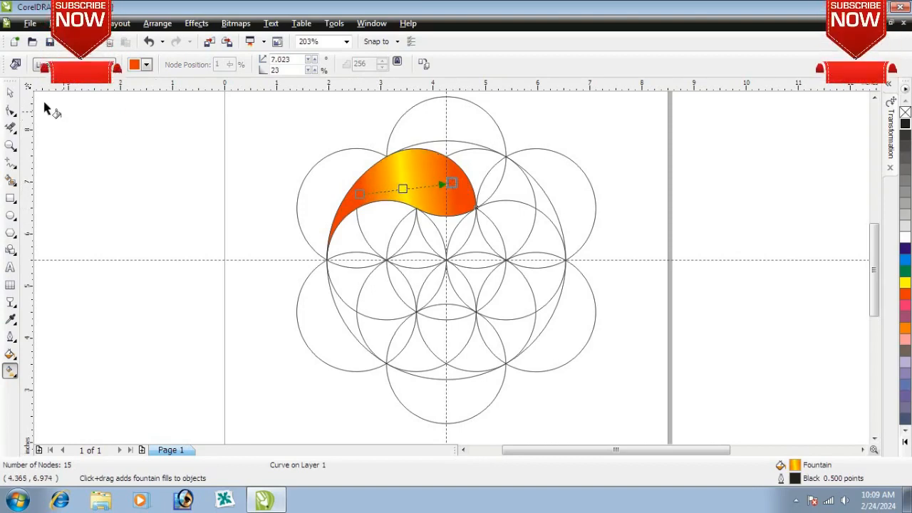
# Rotate copies of the gradient swoosh in 60-degree increments about the guideline intersection to form a closed ring of six swooshes
pyautogui.press('space')
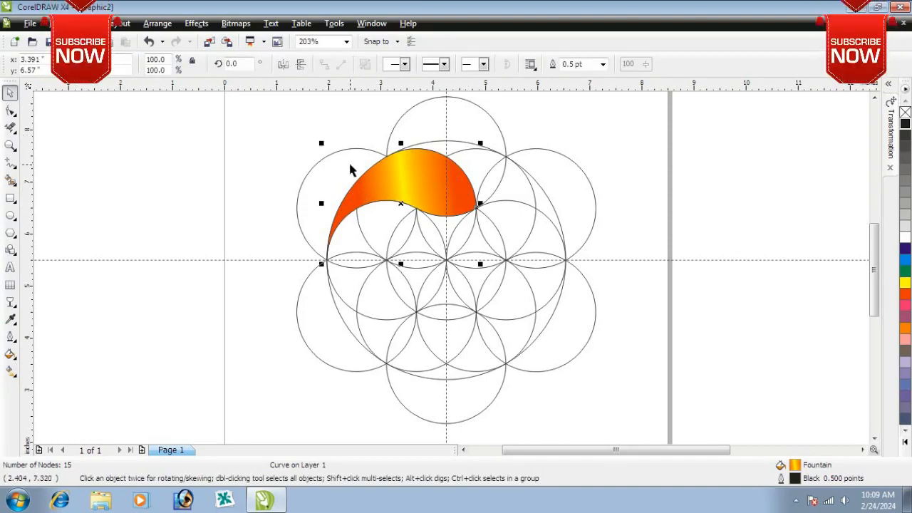
pyautogui.click(410, 186)
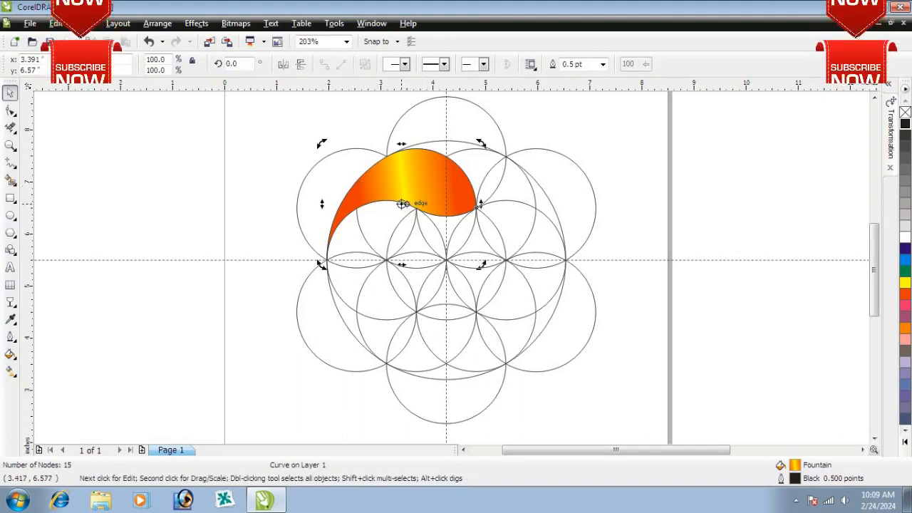
pyautogui.moveTo(403, 203); pyautogui.dragTo(446, 264)
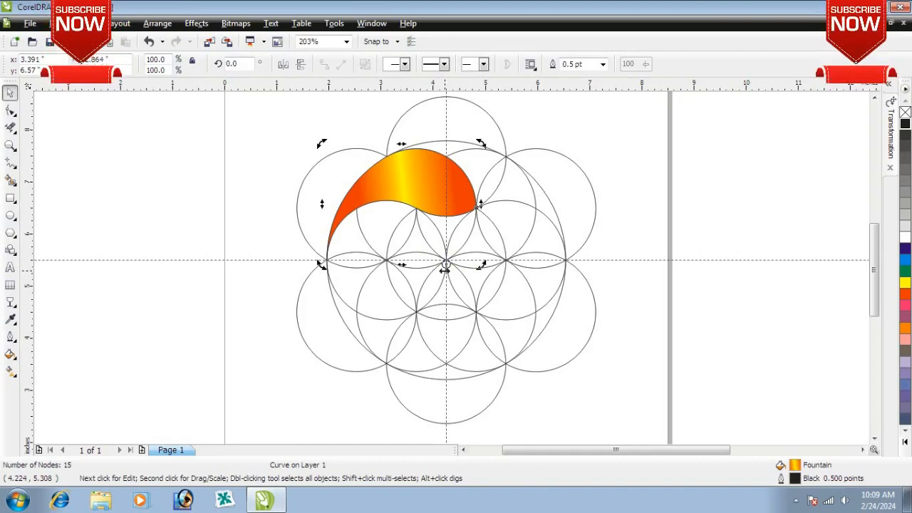
pyautogui.scroll(2, 445, 269)
pyautogui.scroll(-2, 453, 275)
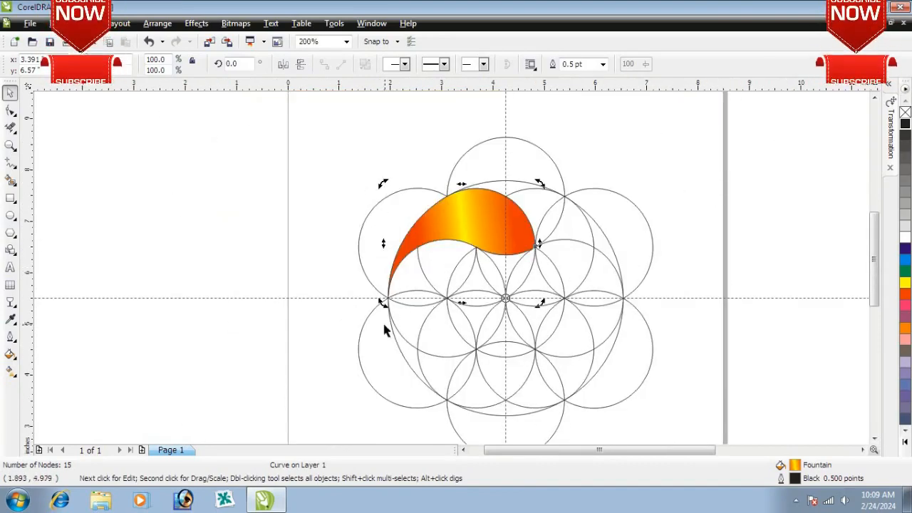
pyautogui.moveTo(380, 304); pyautogui.dragTo(468, 369)
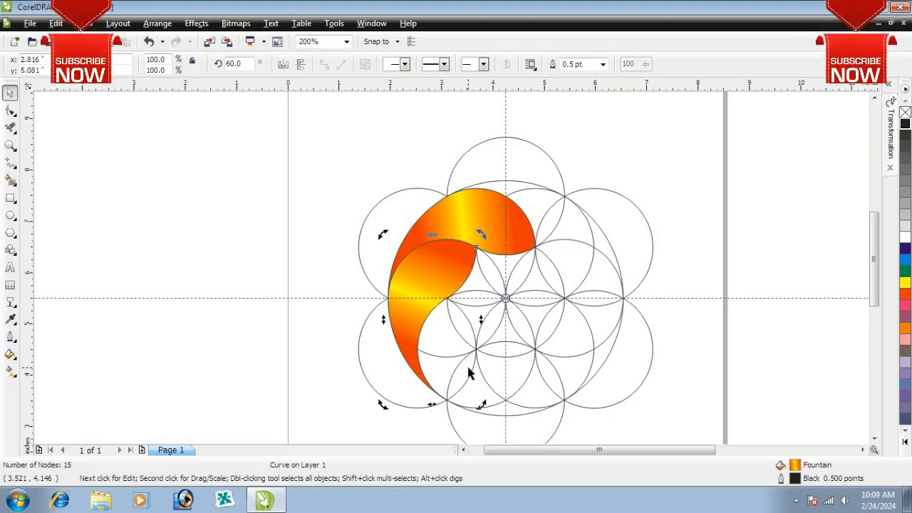
pyautogui.hotkey('ctrl', 'r')
pyautogui.hotkey('ctrl', 'r')
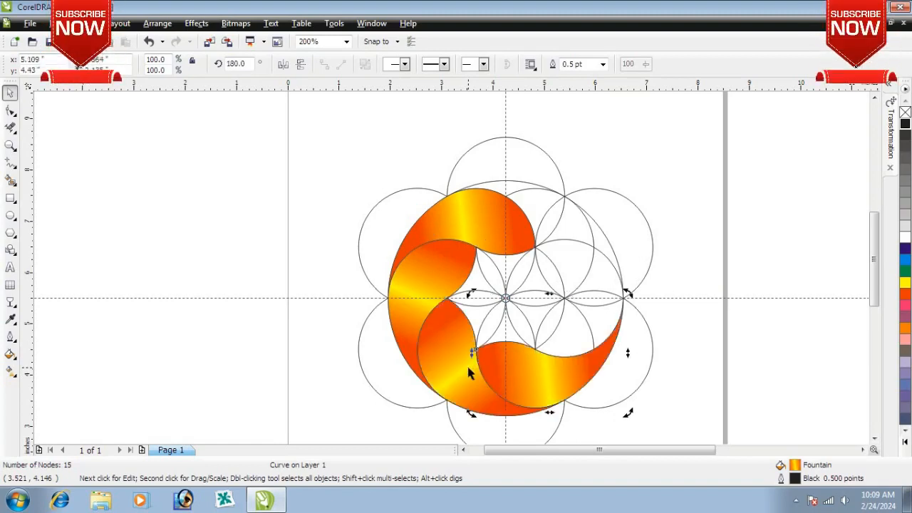
pyautogui.hotkey('ctrl', 'r')
pyautogui.hotkey('ctrl', 'r')
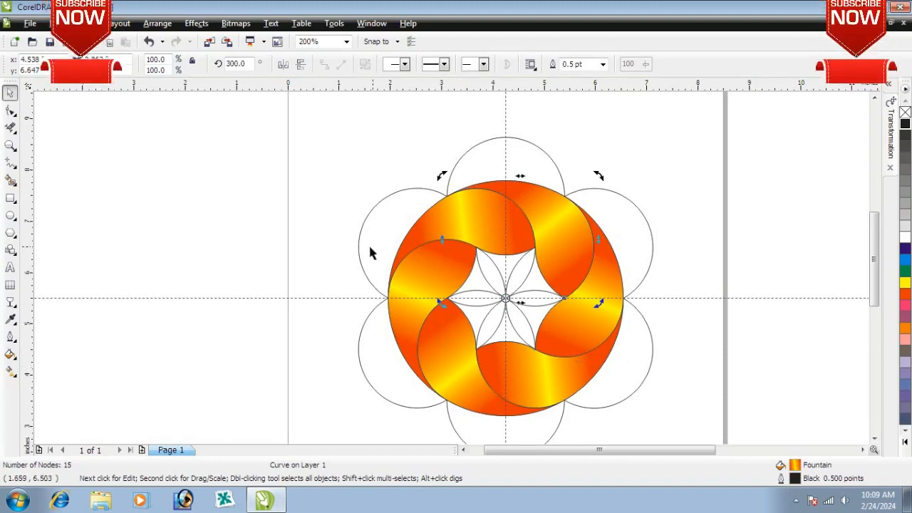
pyautogui.click(184, 162)
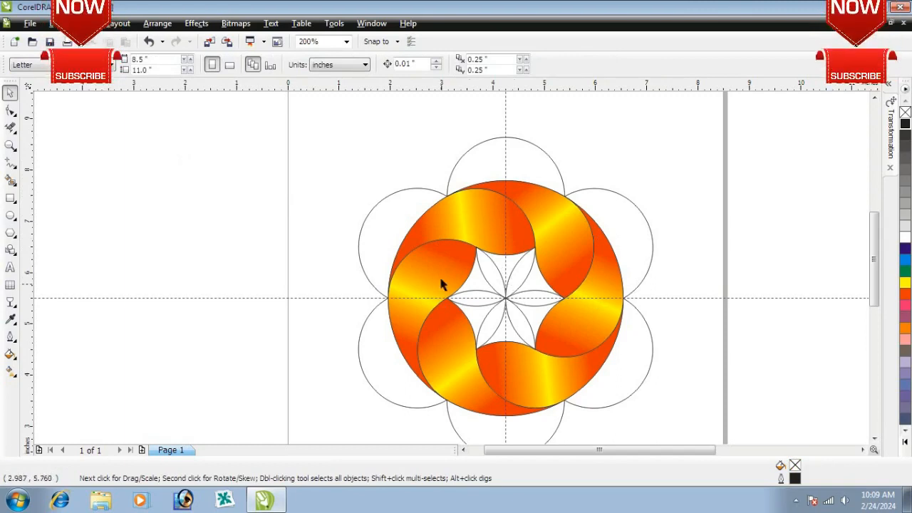
# Select all six gradient swooshes and move them level off the circle construction, centred at about (-1.622, 5.5) inches
pyautogui.click(453, 315)
pyautogui.keyDown('shift'); pyautogui.click(495, 370); pyautogui.keyUp('shift')
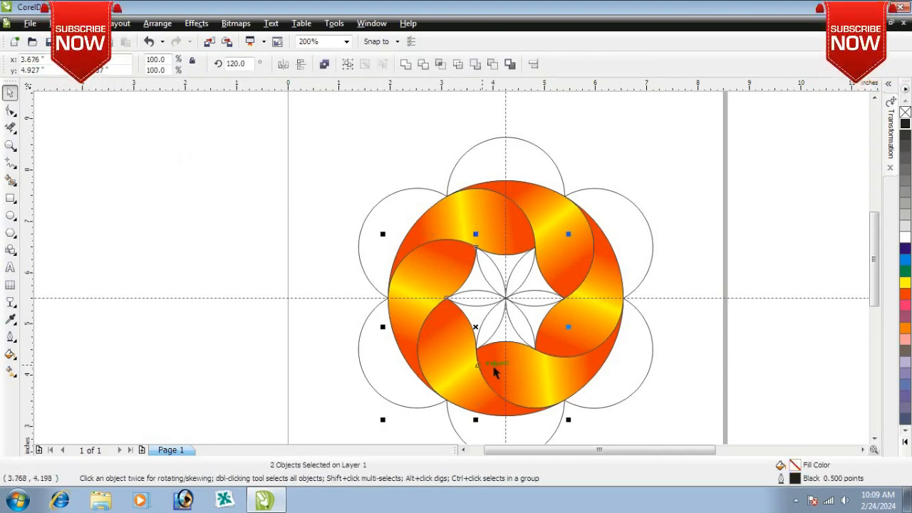
pyautogui.keyDown('shift'); pyautogui.click(590, 350); pyautogui.keyUp('shift')
pyautogui.keyDown('shift'); pyautogui.click(588, 326); pyautogui.keyUp('shift')
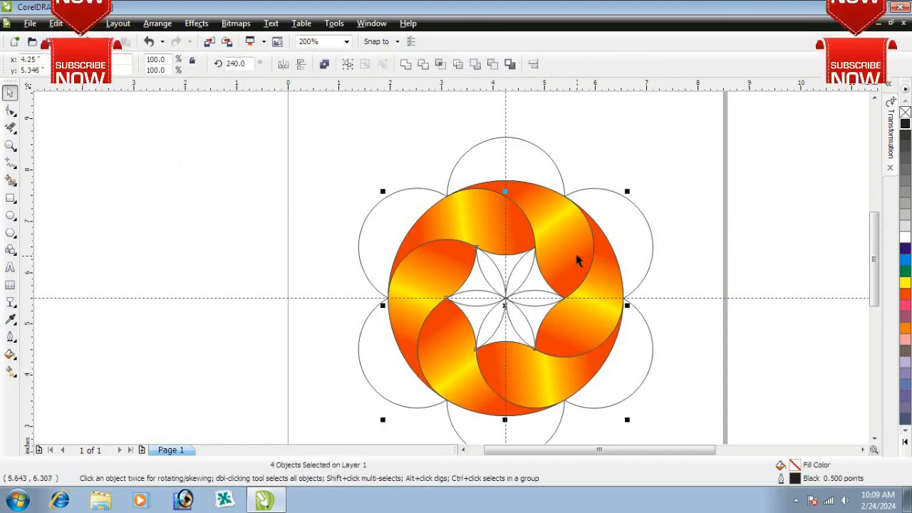
pyautogui.keyDown('shift'); pyautogui.click(578, 260); pyautogui.keyUp('shift')
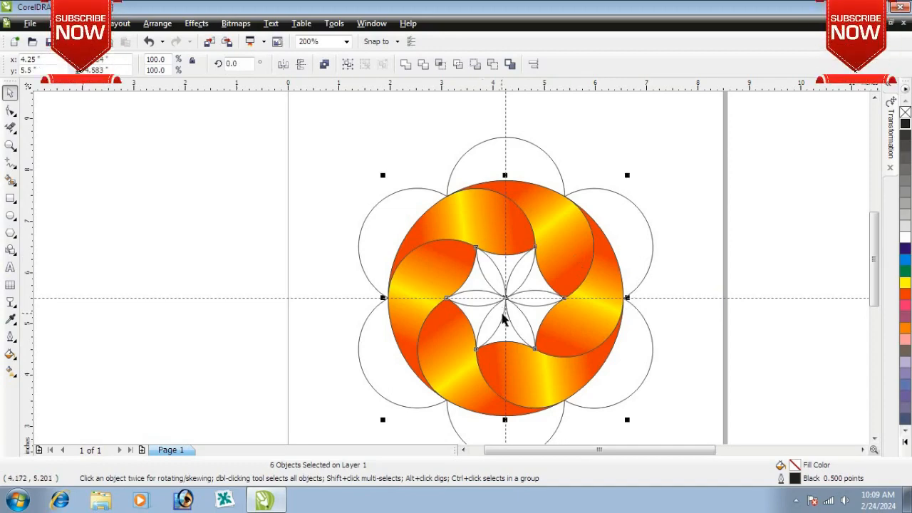
pyautogui.moveTo(504, 297); pyautogui.dragTo(204, 298)
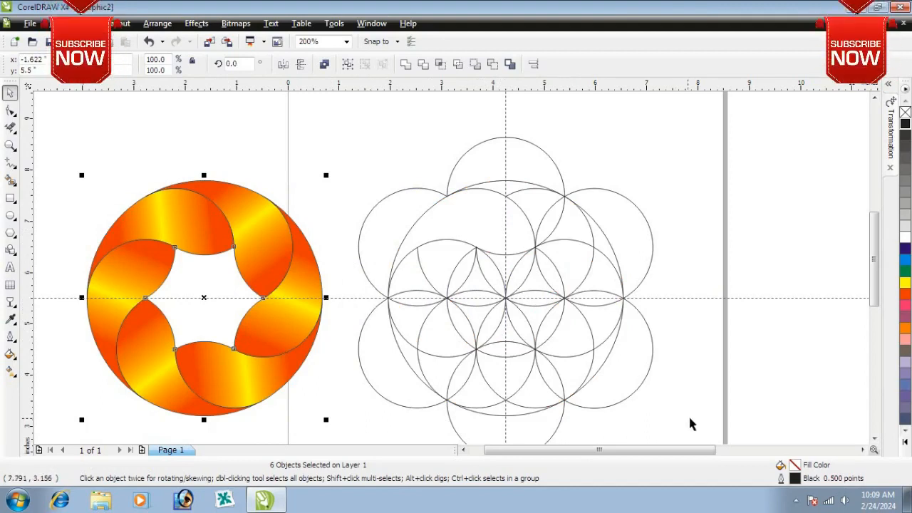
# Delete the on-page circle construction and move the six-swoosh ring onto the page, centred at about (3.547, 7.127) inches
pyautogui.click(874, 439)
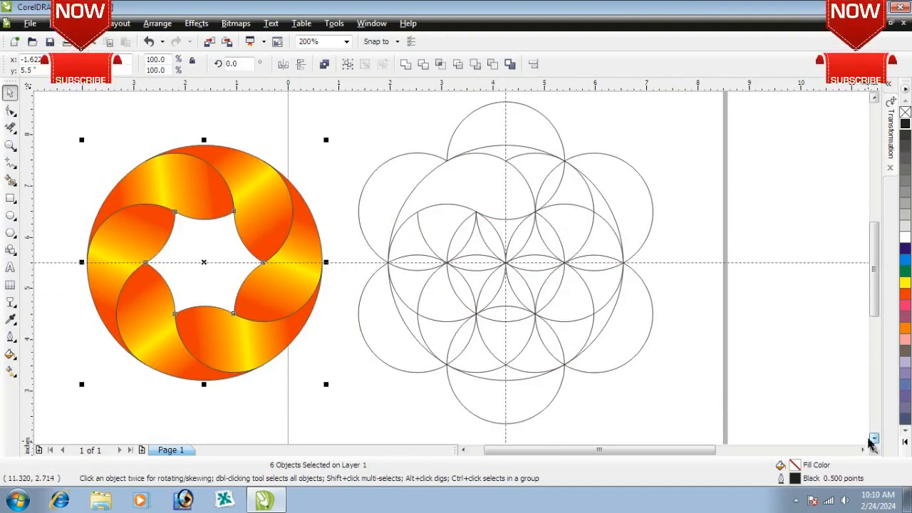
pyautogui.moveTo(691, 431); pyautogui.dragTo(298, 108)
pyautogui.press('Delete')
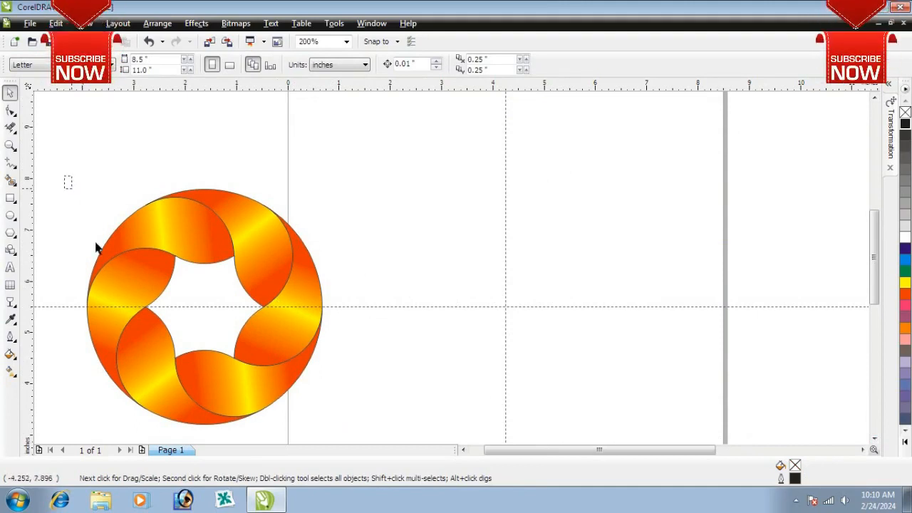
pyautogui.moveTo(98, 247); pyautogui.dragTo(347, 437)
pyautogui.moveTo(203, 308); pyautogui.dragTo(467, 224)
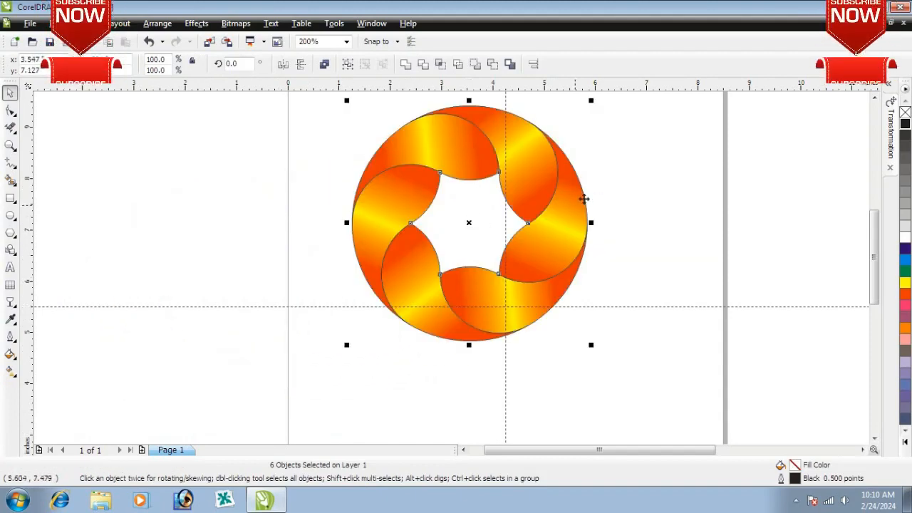
# Remove the outlines from the six swooshes and place a vertically mirrored copy of the grouped ring directly below it
pyautogui.rightClick(905, 113)
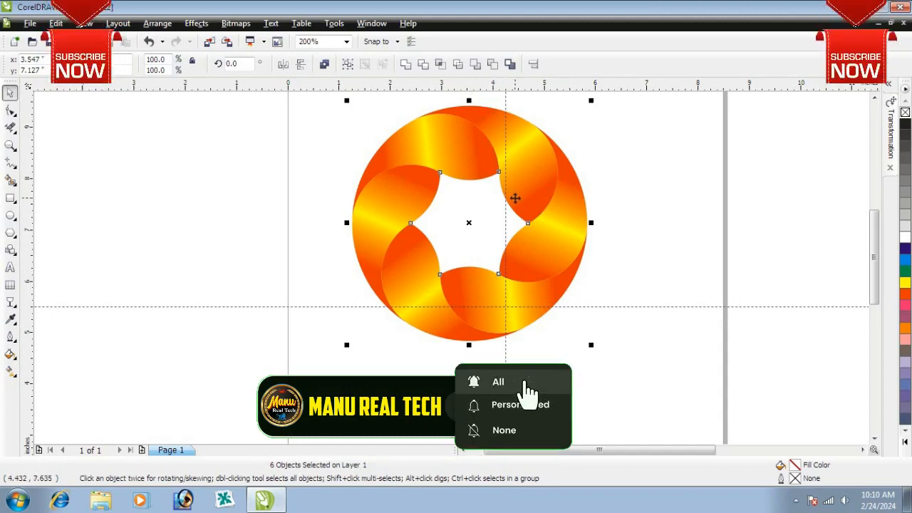
pyautogui.hotkey('ctrl', 'g')
pyautogui.moveTo(468, 101); pyautogui.dragTo(473, 391)
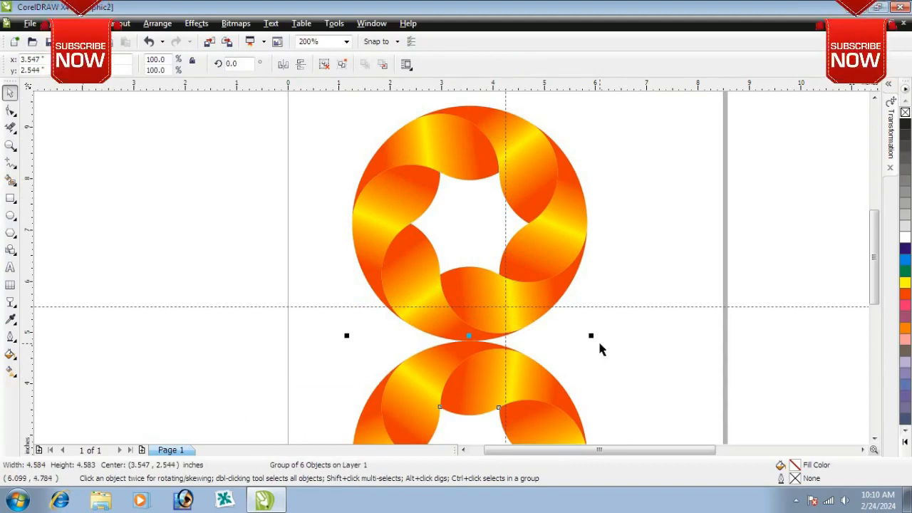
# Fade the mirrored ring downward with a linear fountain transparency at about -90 degrees, ending above the ring's middle
pyautogui.scroll(-1, 408, 123)
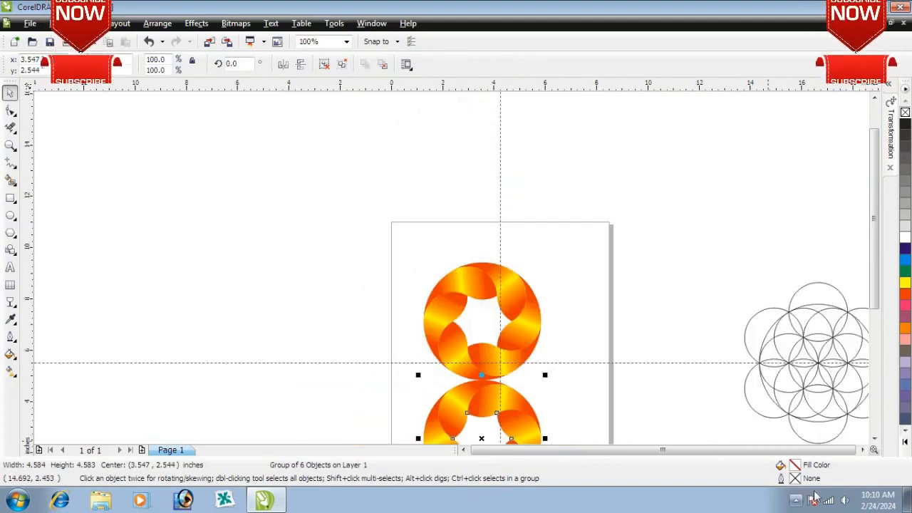
pyautogui.click(875, 440)
pyautogui.click(874, 440)
pyautogui.click(875, 440)
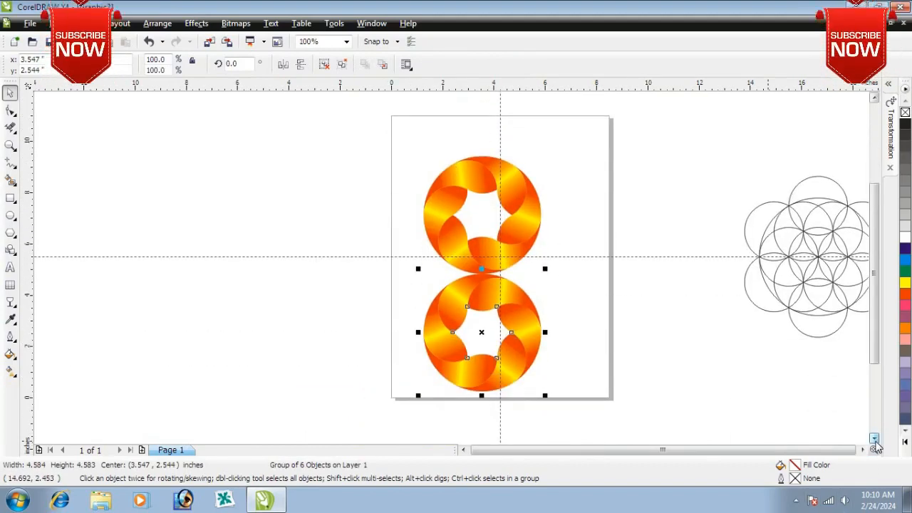
pyautogui.click(875, 440)
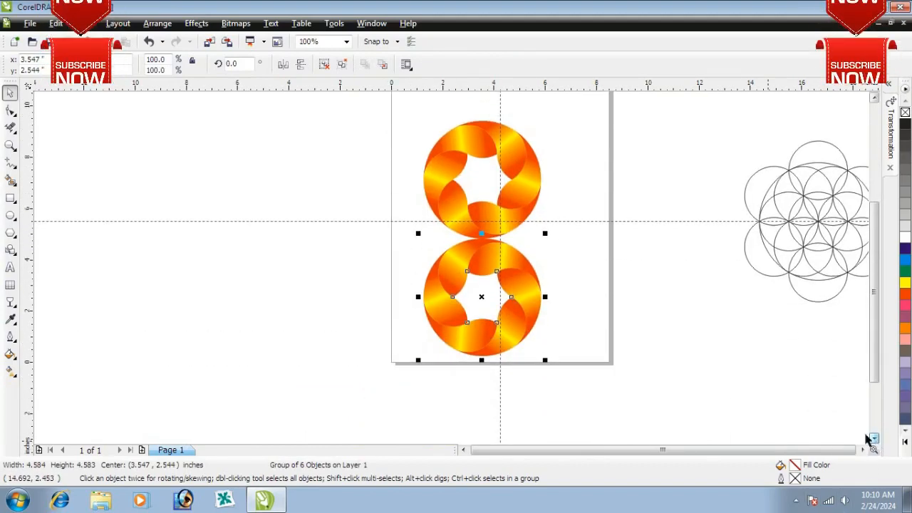
pyautogui.click(10, 302)
pyautogui.moveTo(481, 246); pyautogui.dragTo(488, 298)
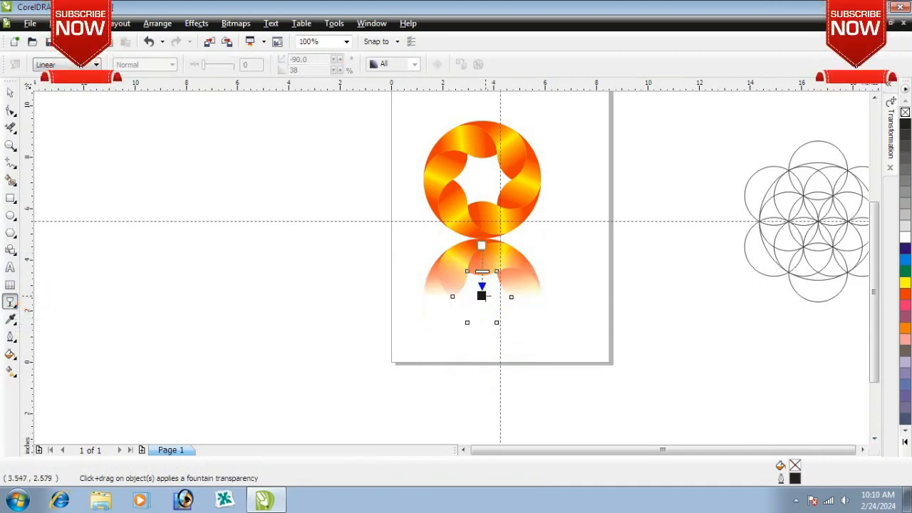
pyautogui.moveTo(481, 246); pyautogui.dragTo(481, 238)
pyautogui.moveTo(483, 299)
pyautogui.mouseDown()
pyautogui.moveTo(482, 275)
pyautogui.moveTo(478, 283)
pyautogui.mouseUp()
pyautogui.moveTo(482, 238); pyautogui.dragTo(478, 237)
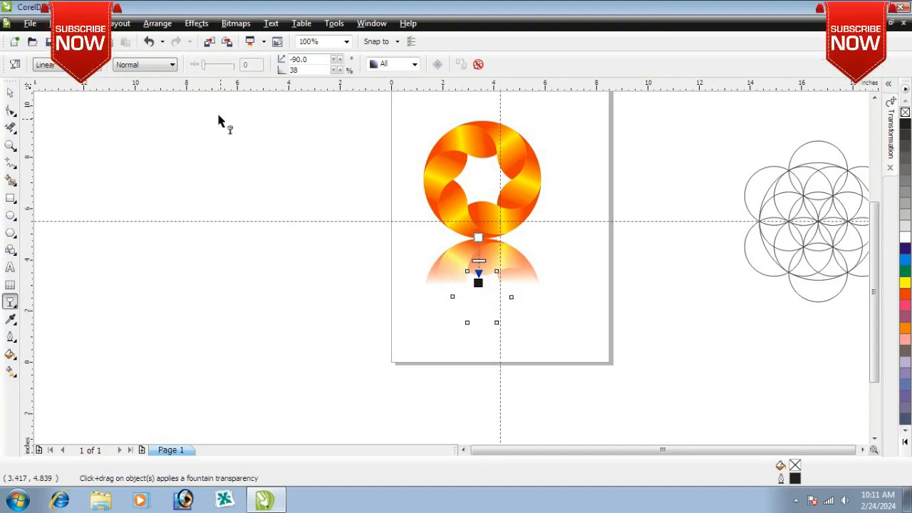
pyautogui.click(235, 173)
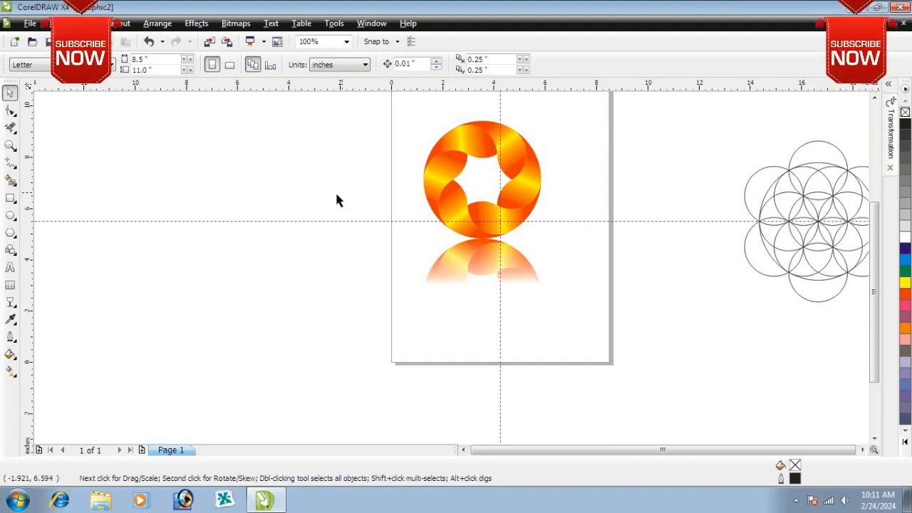
# Draw a rectangle about 7.68 by 8.96 inches around the logo and its reflection, filled black and placed behind them
pyautogui.click(10, 198)
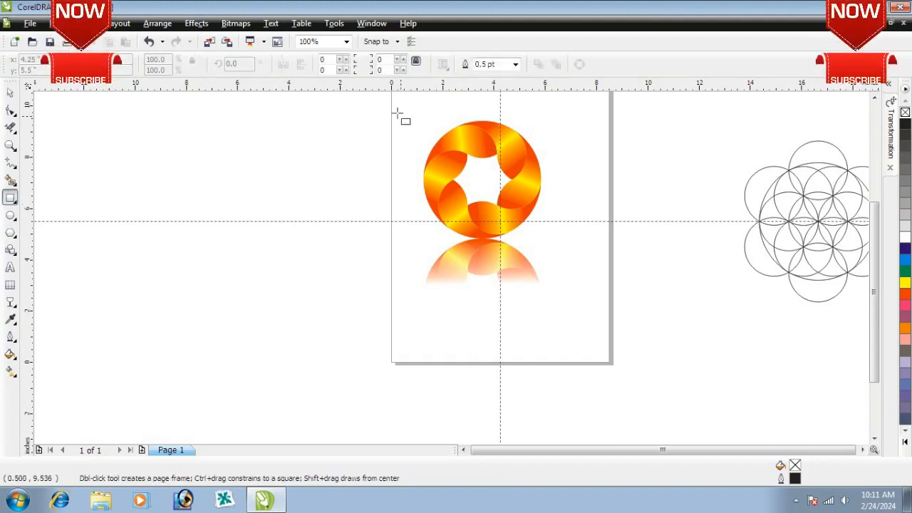
pyautogui.moveTo(394, 108); pyautogui.dragTo(591, 338)
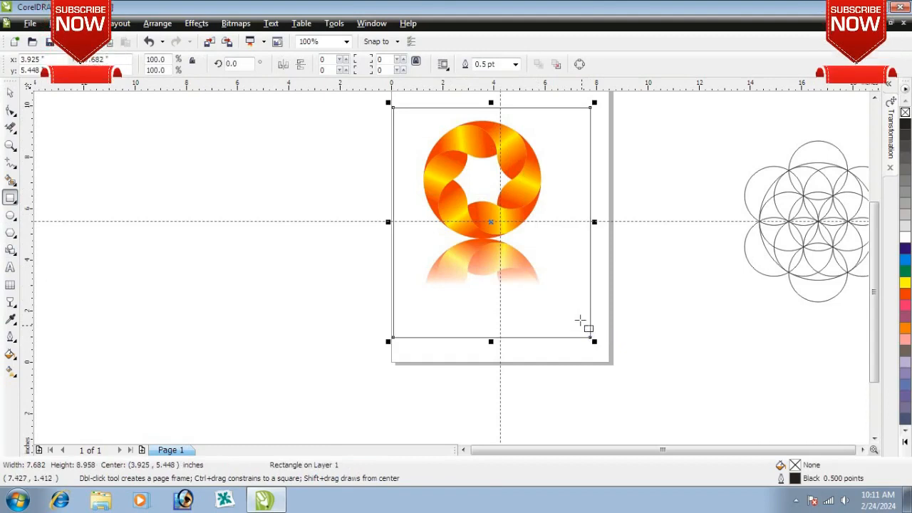
pyautogui.click(905, 125)
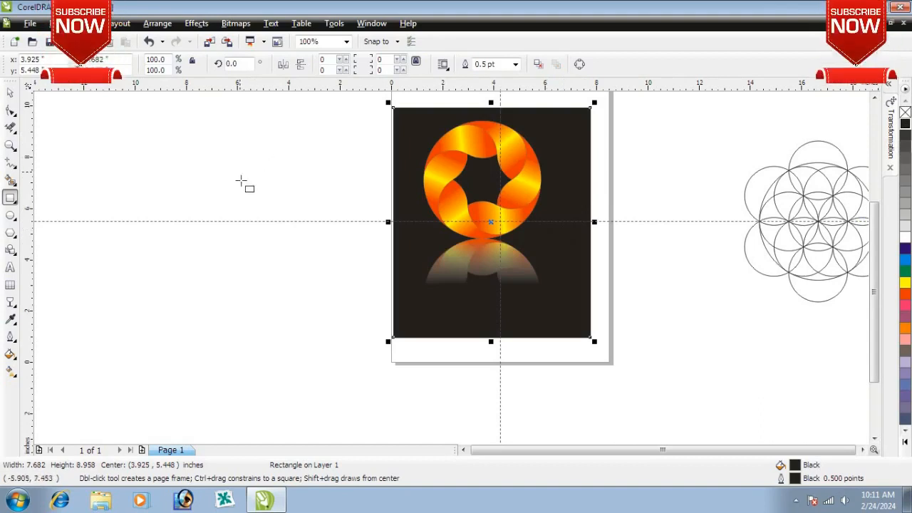
# Frame the black rectangle closely in the view and examine the finished ring logo with its faded reflection
pyautogui.click(10, 92)
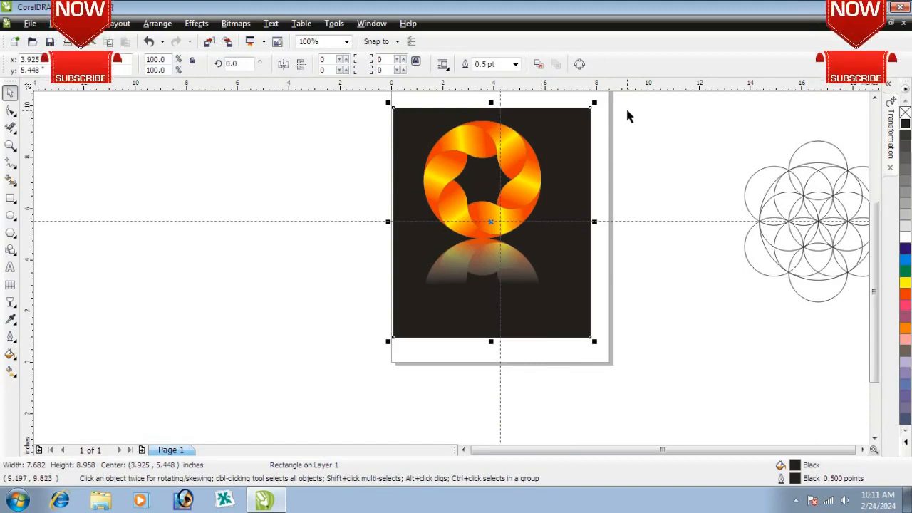
pyautogui.scroll(1, 626, 99)
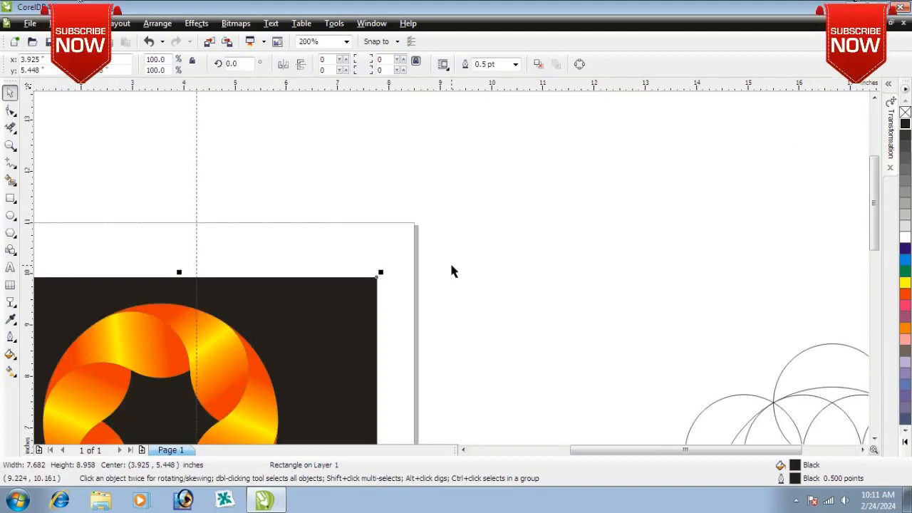
pyautogui.scroll(-1, 451, 271)
pyautogui.scroll(-1, 452, 270)
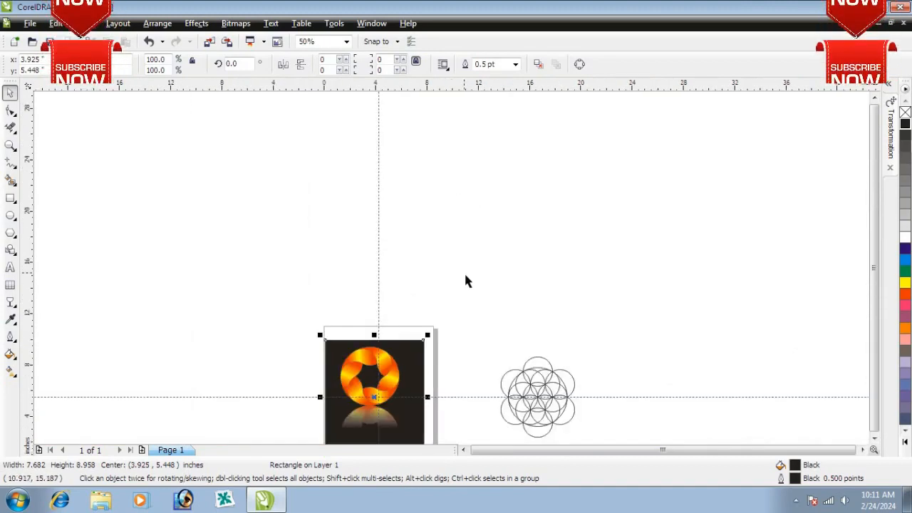
pyautogui.click(875, 438)
pyautogui.click(874, 440)
pyautogui.click(875, 439)
pyautogui.click(875, 439)
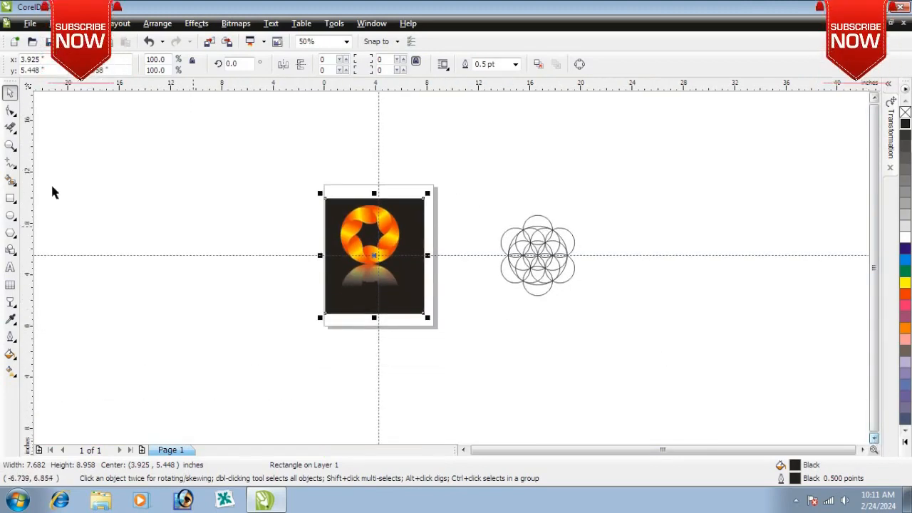
pyautogui.click(11, 146)
pyautogui.moveTo(305, 188); pyautogui.dragTo(435, 322)
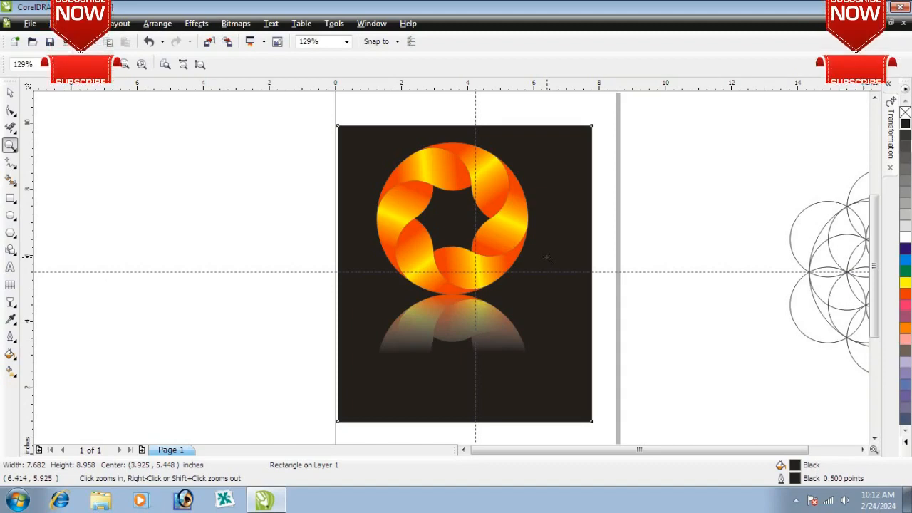
pyautogui.click(10, 93)
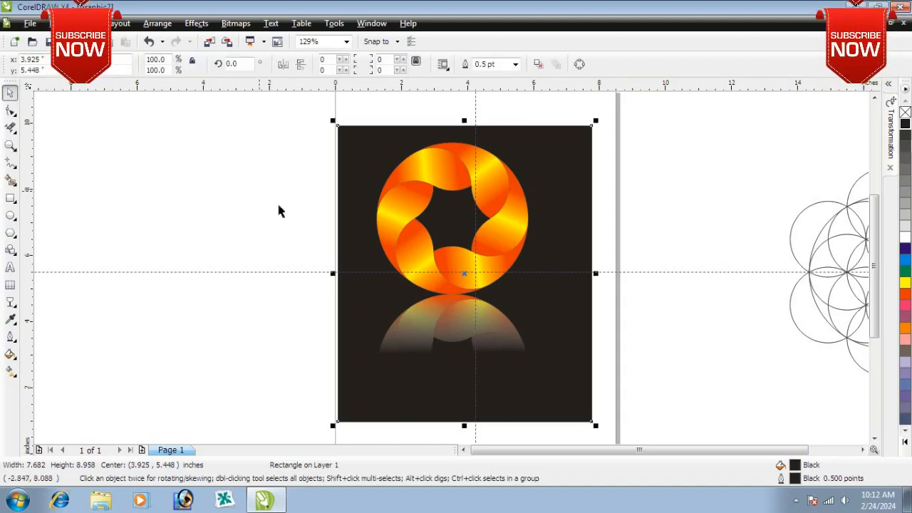